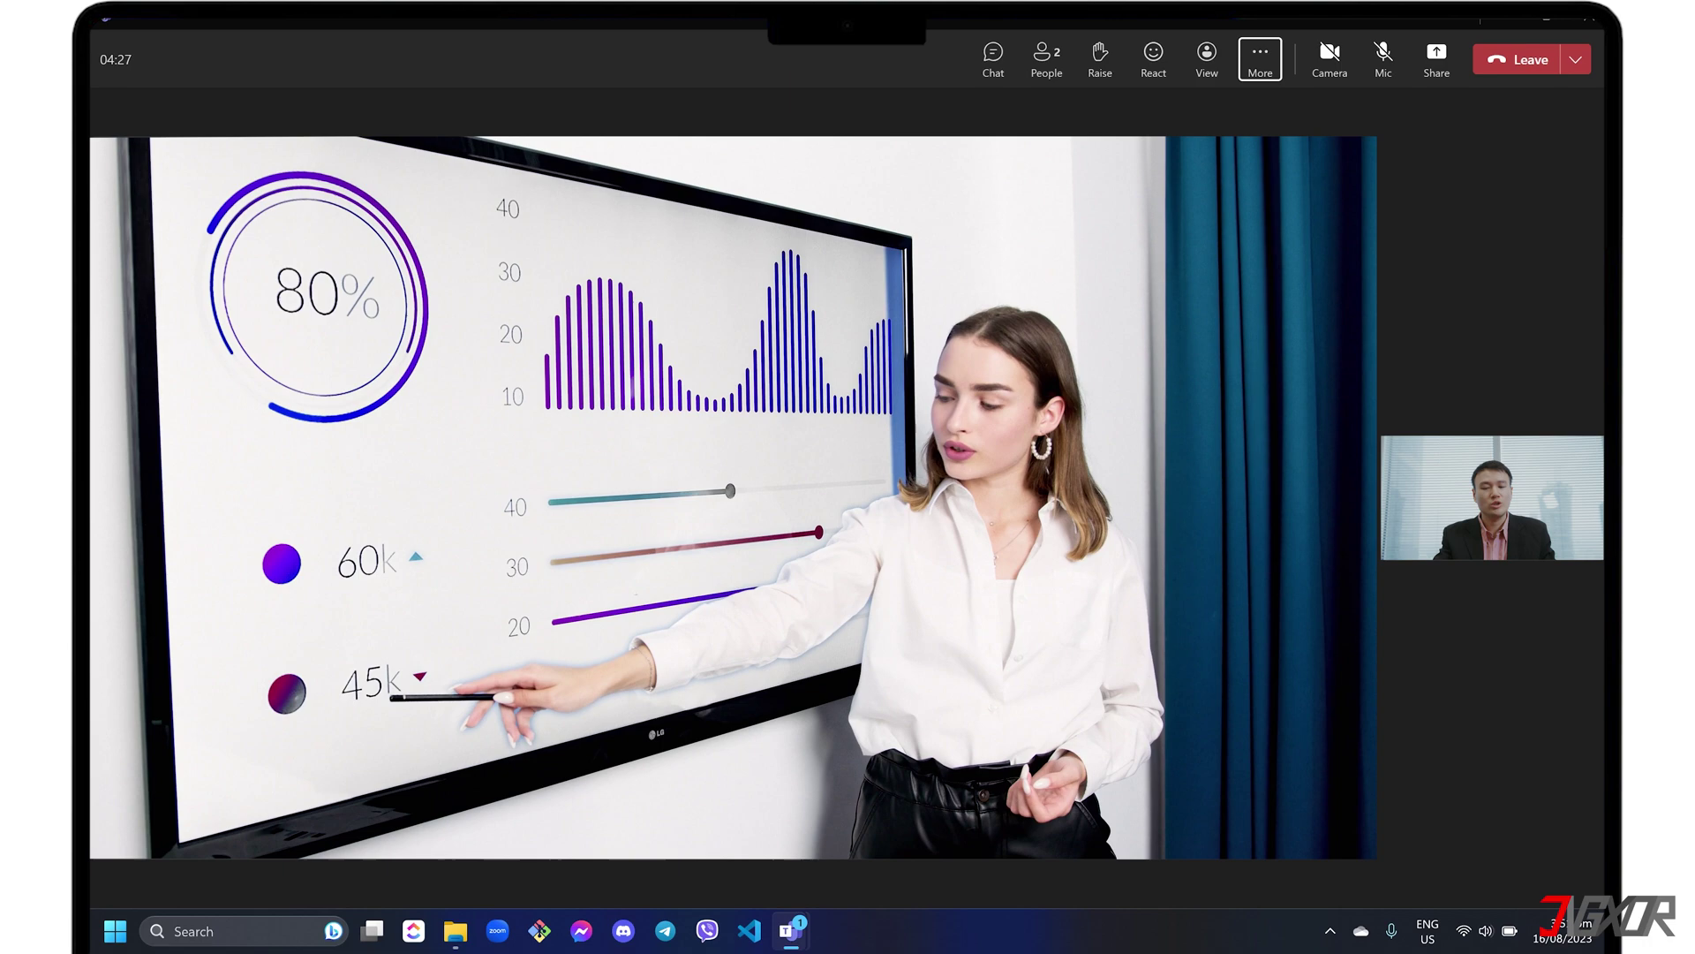
- Search Windows for Xbox, bring up the Xbox Game Bar over the Teams meeting and show its Capture widget
left_click(1265, 56)
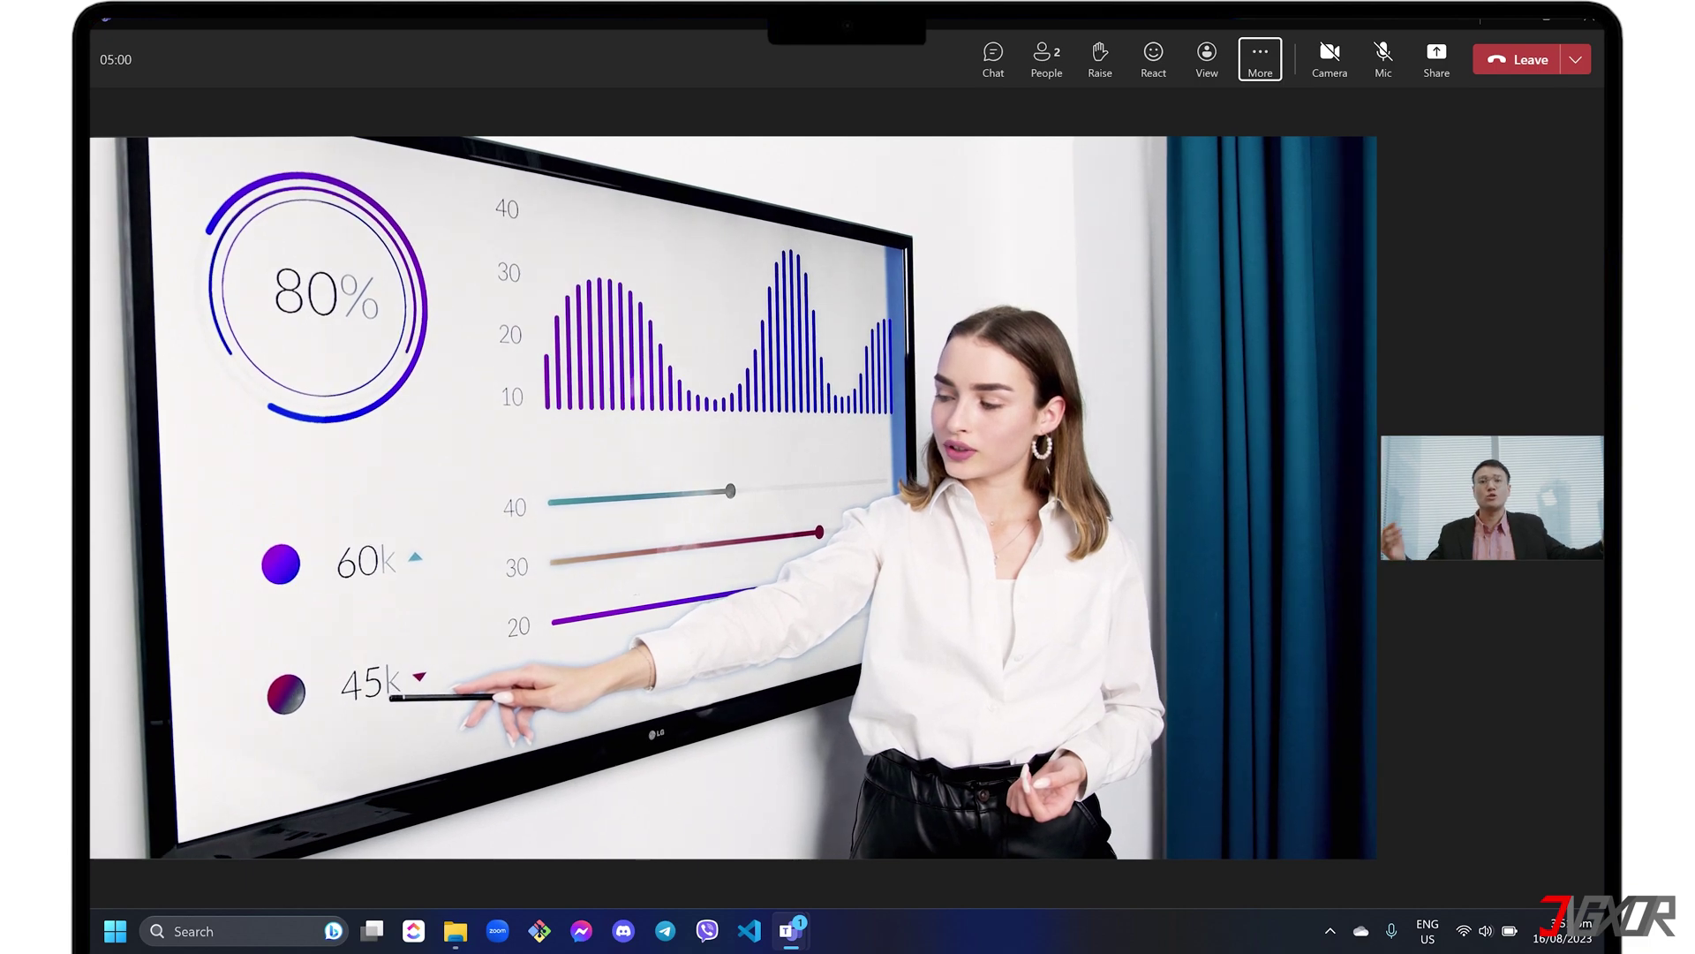
key("super")
type("xbox")
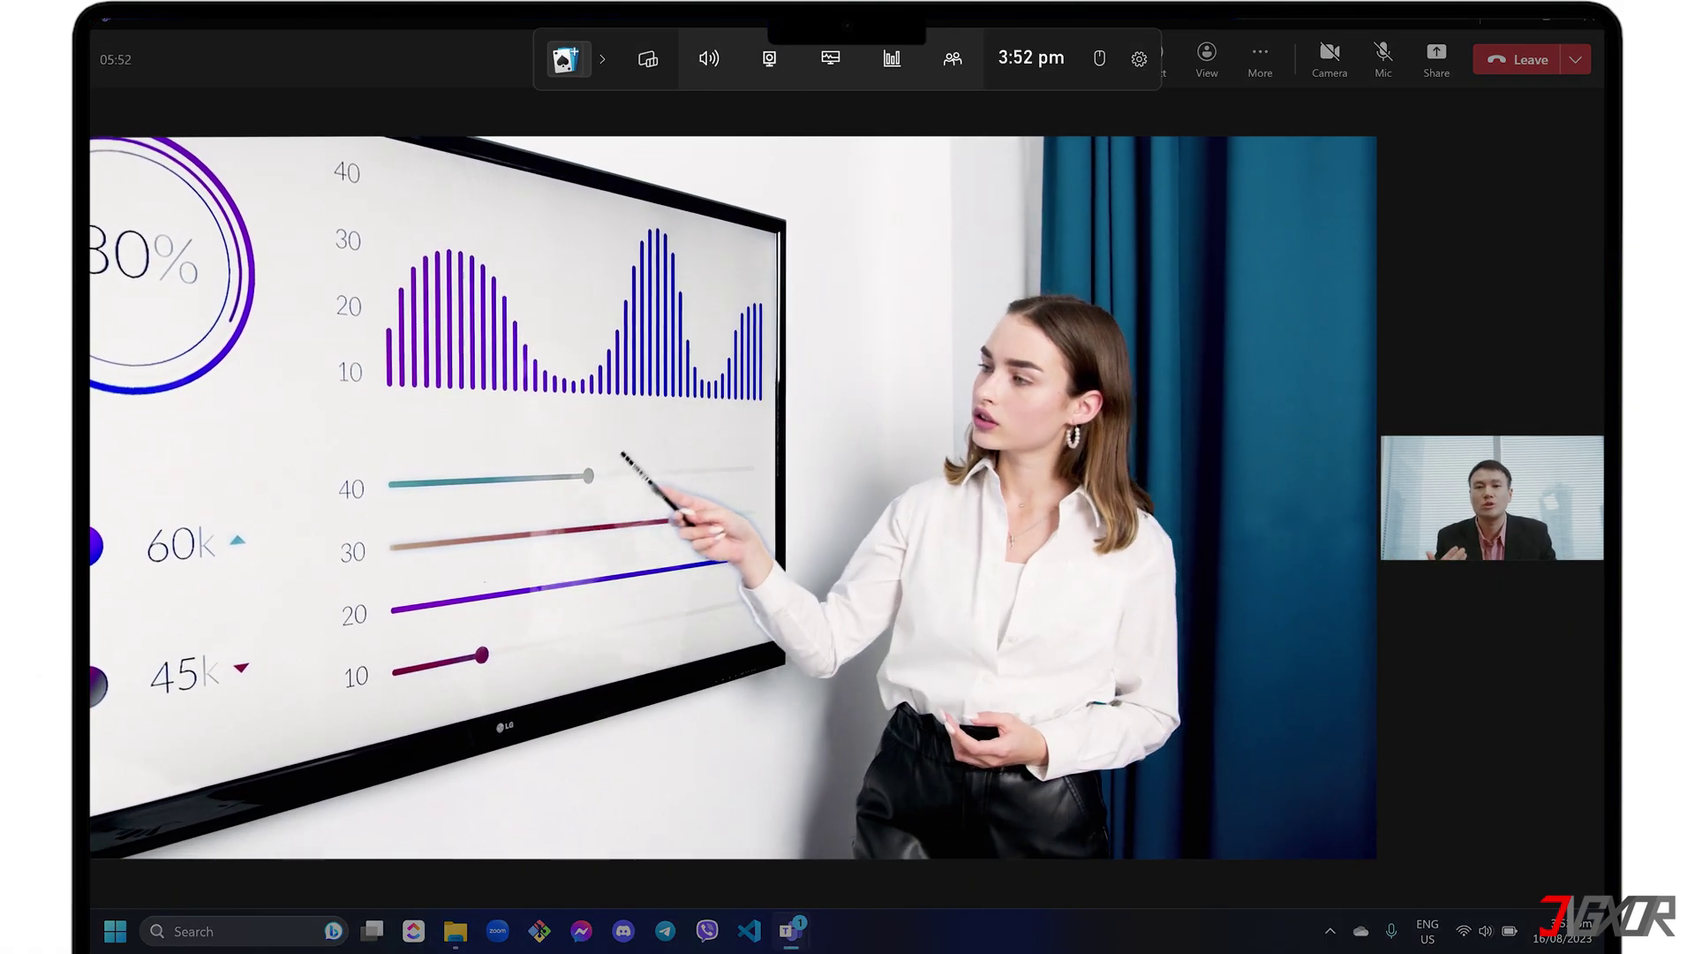
left_click(769, 59)
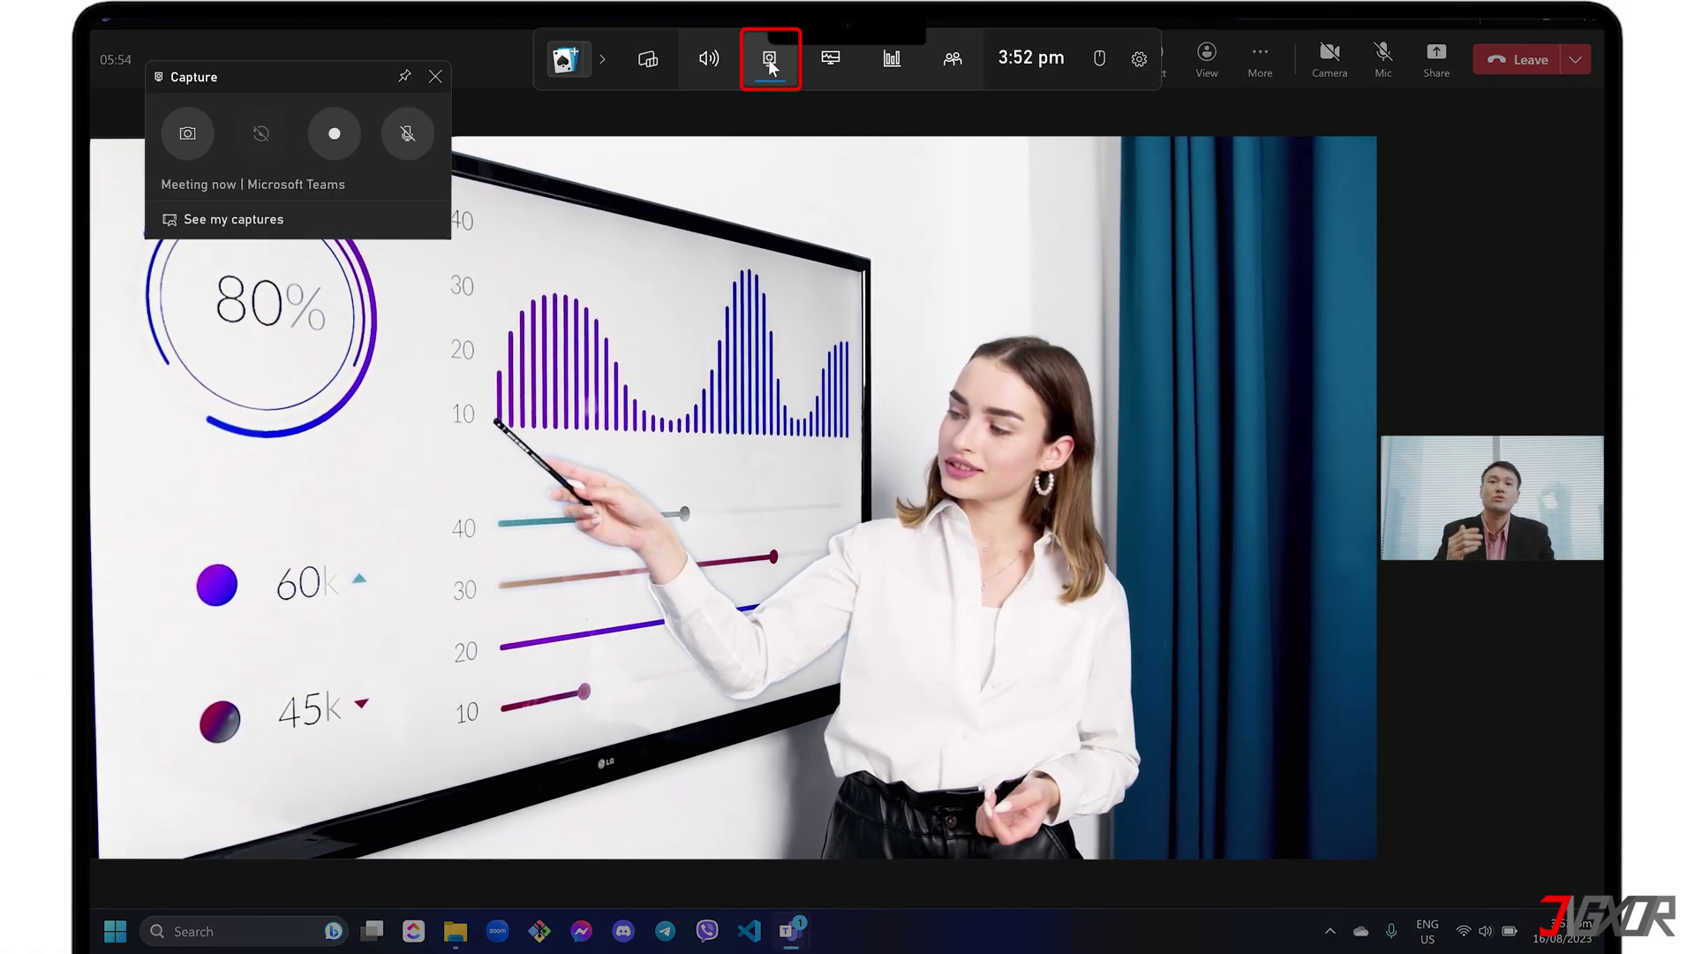
- Turn on microphone capture, start recording the Teams meeting and close the Capture widget
left_click(399, 129)
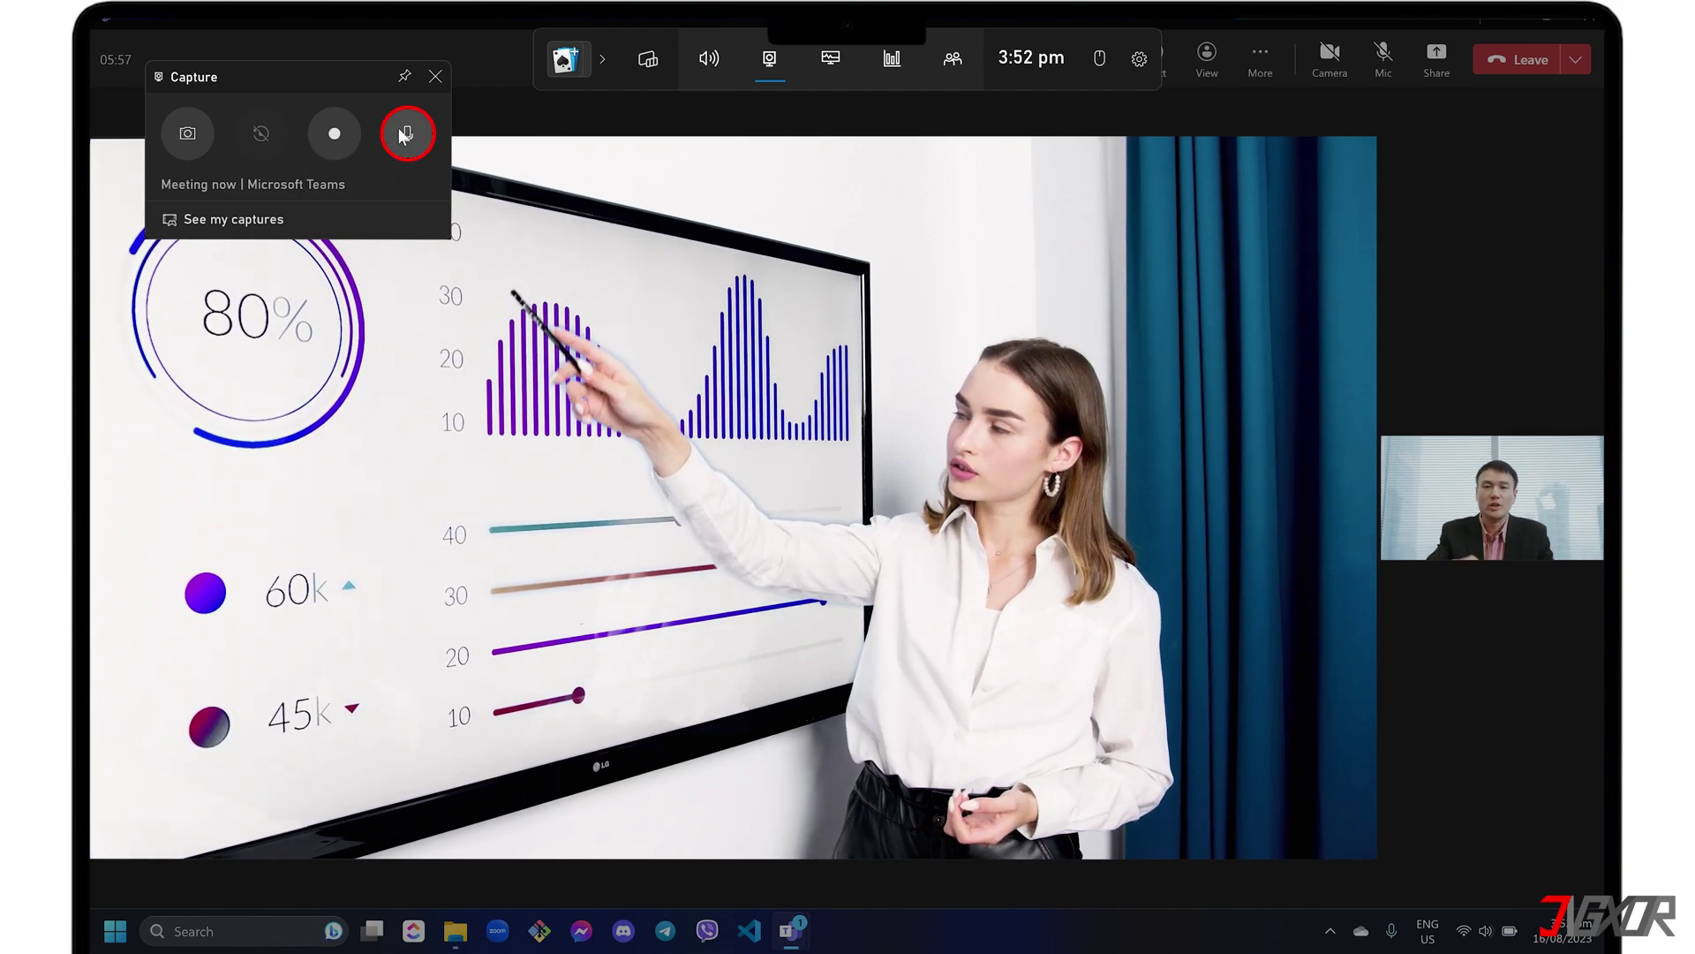
left_click(334, 132)
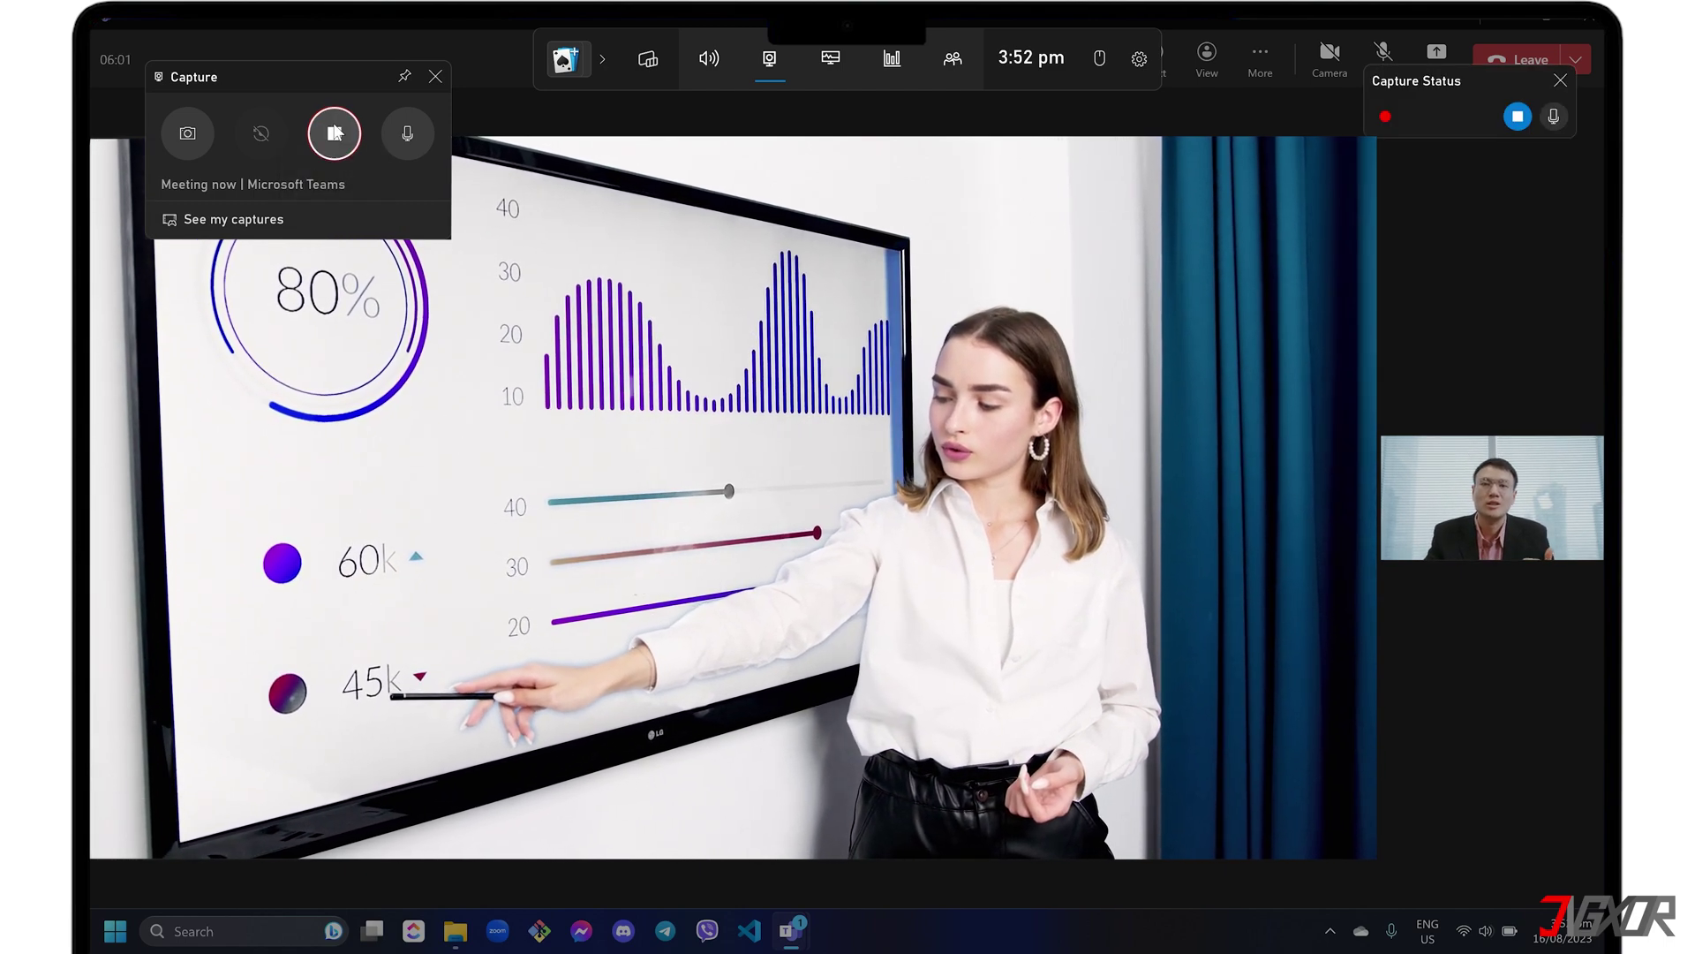
left_click(432, 81)
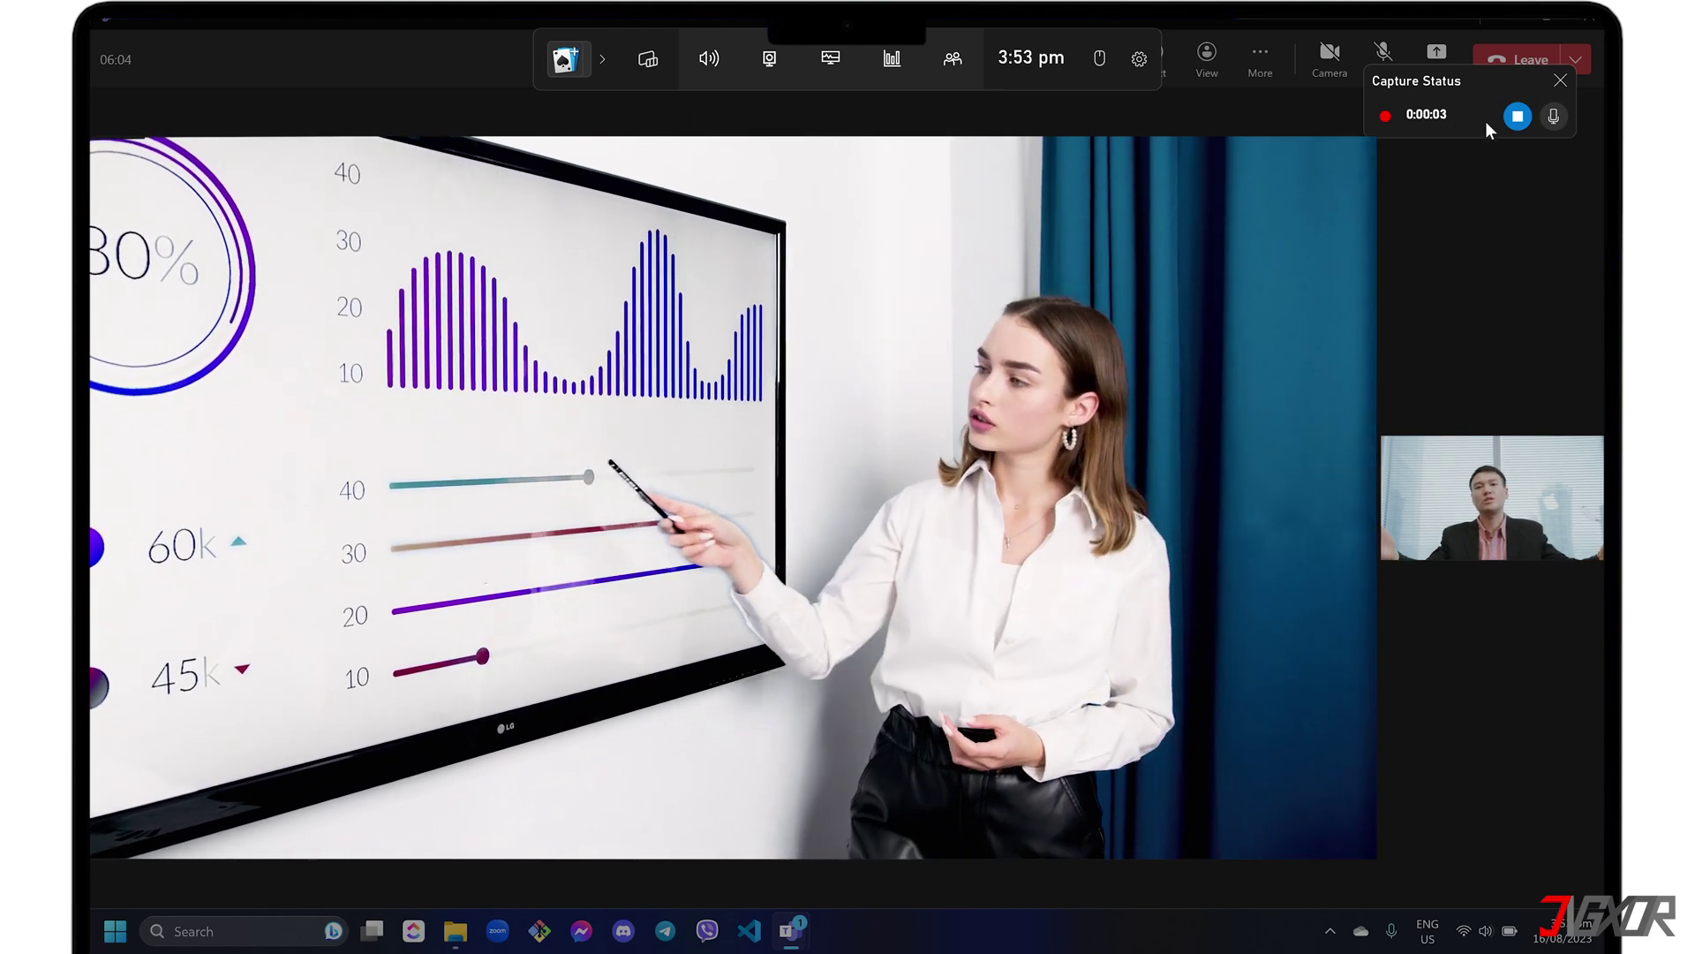
- Stop the meeting recording and open the Captures folder inside Videos
left_click(1516, 117)
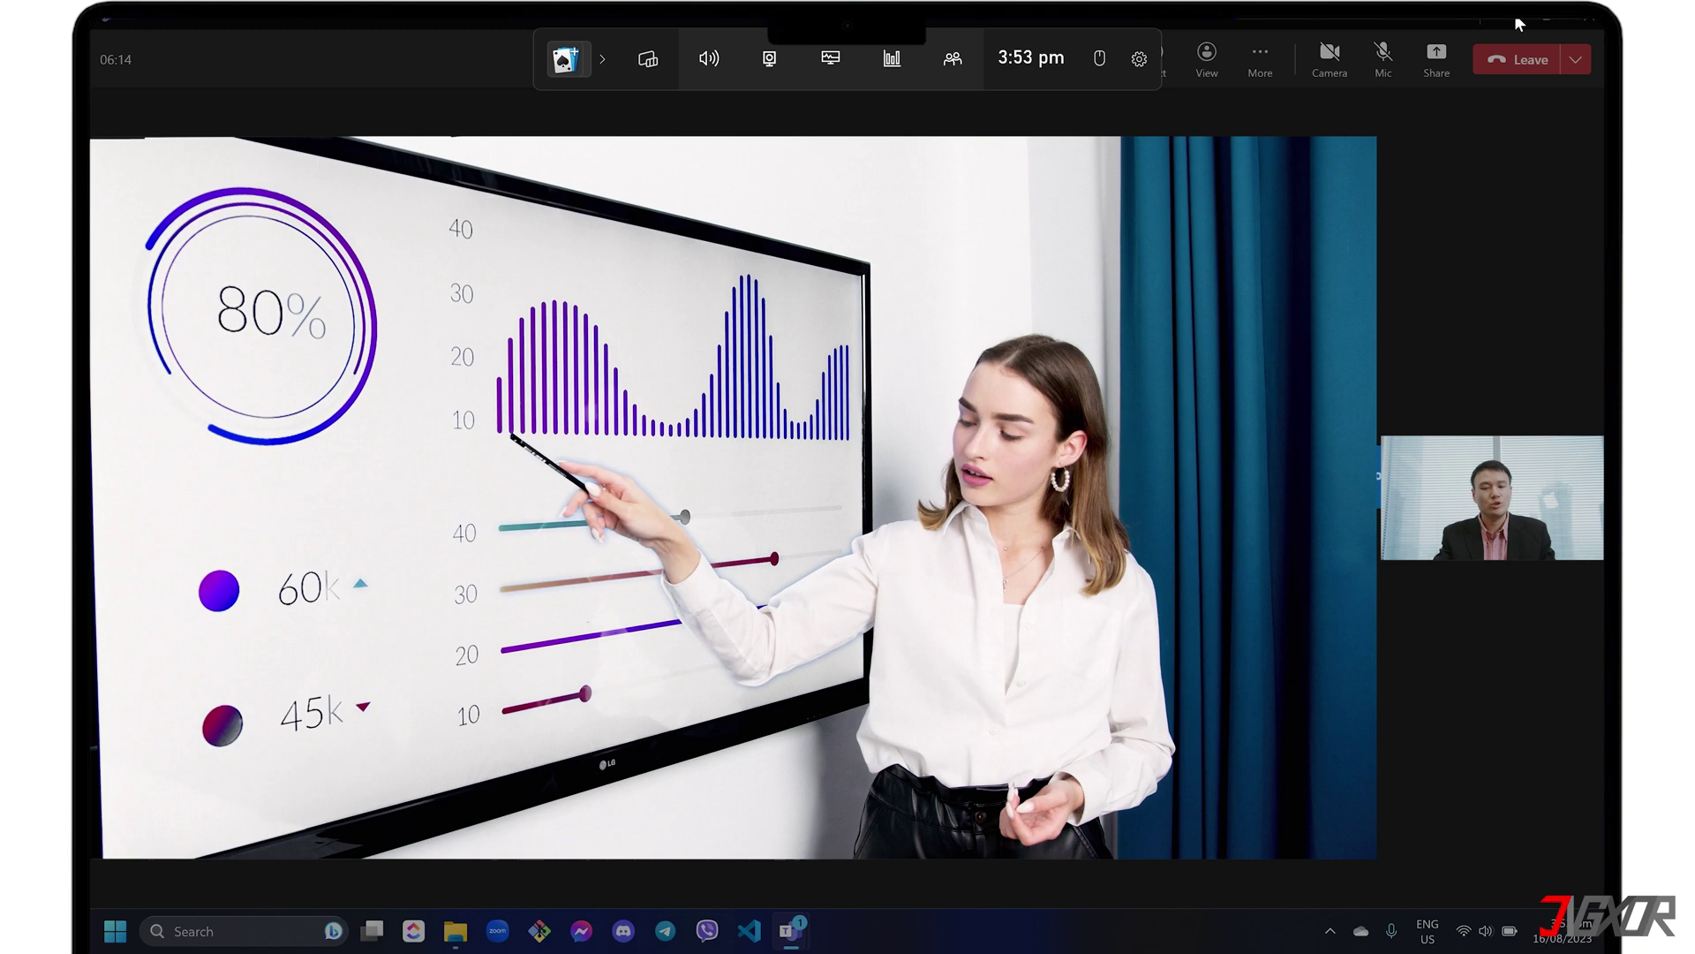
left_click(1519, 22)
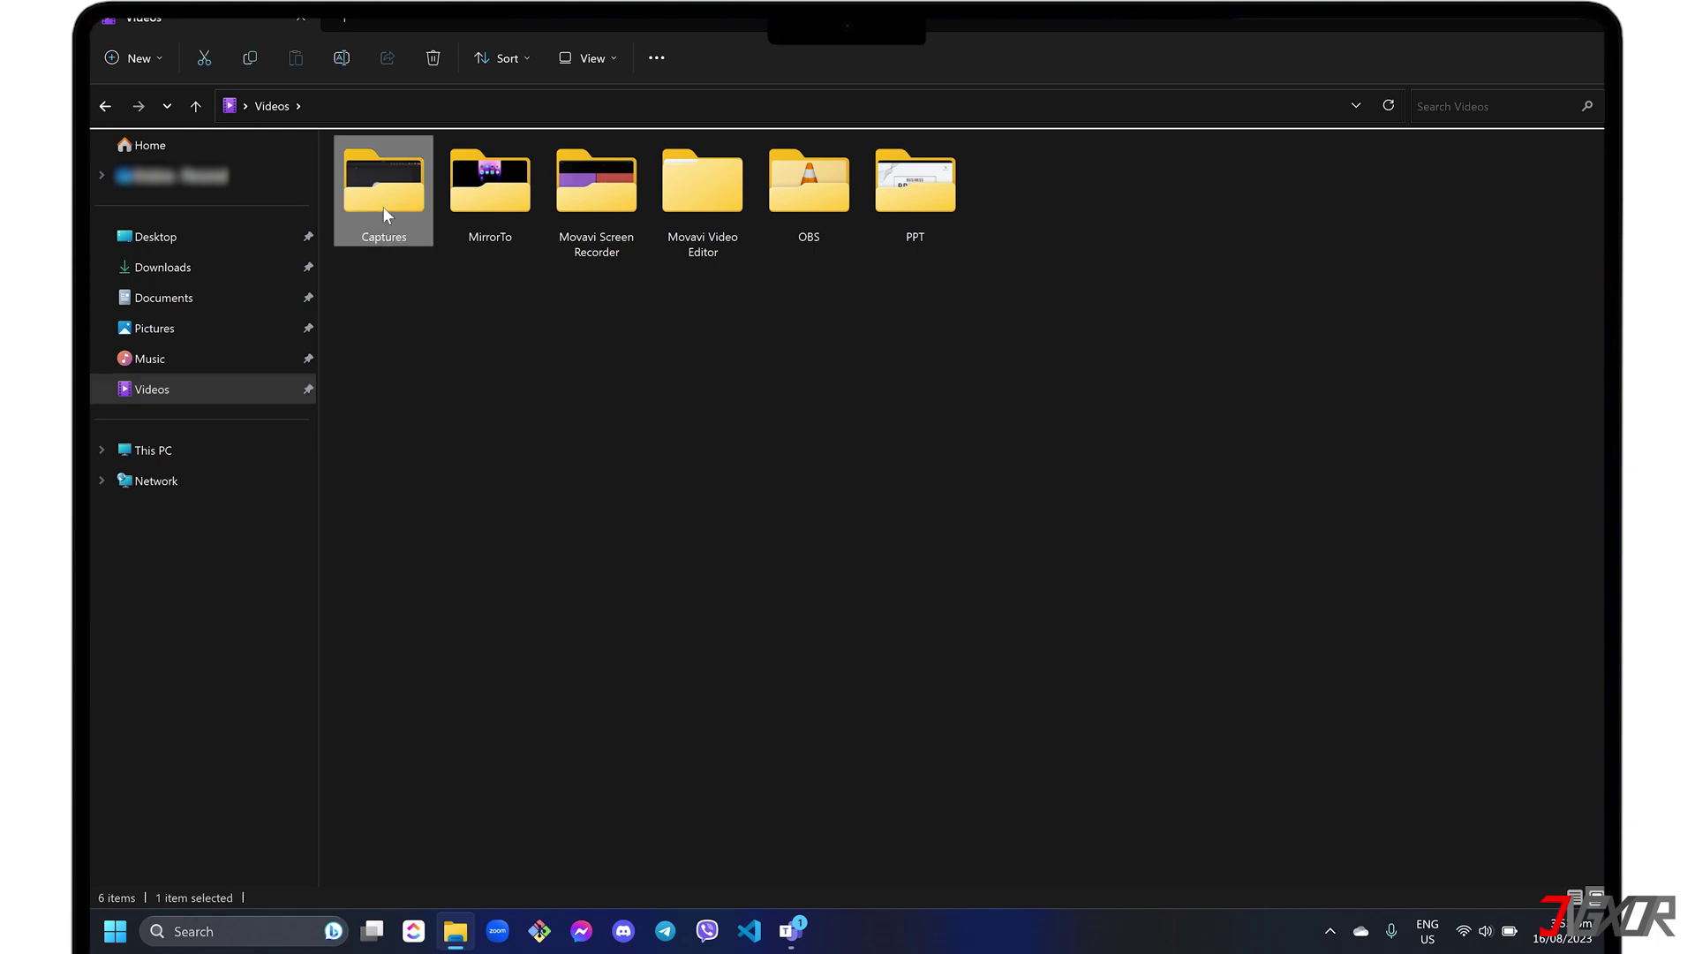
double_click(383, 204)
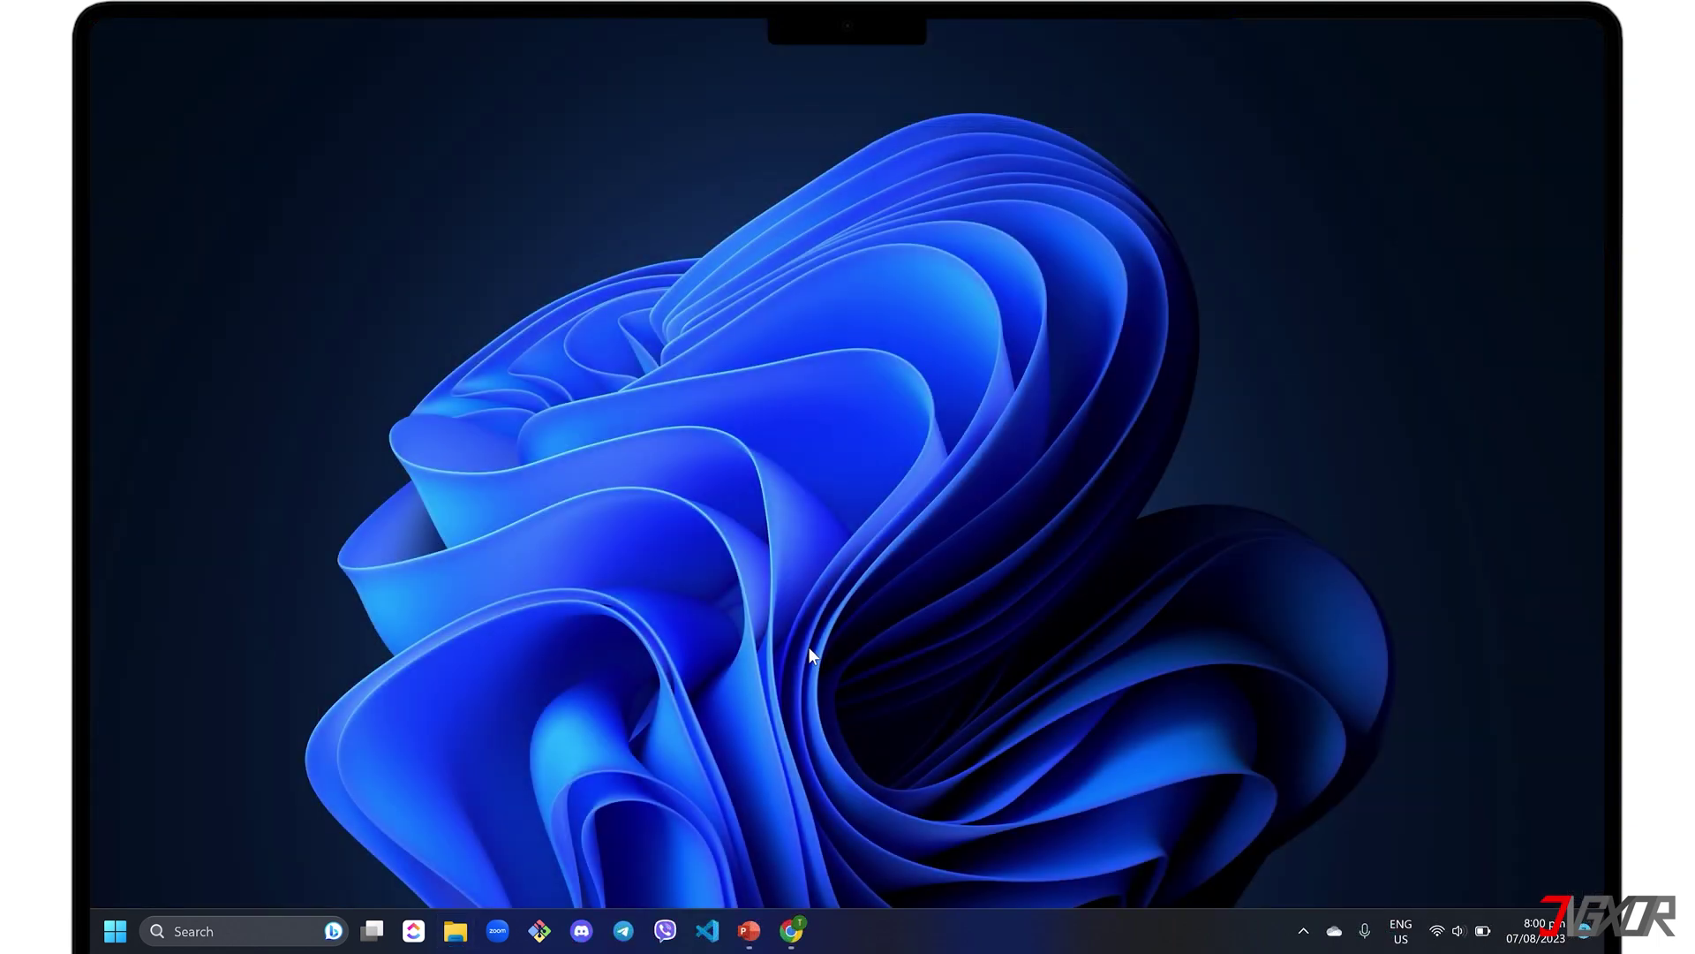
- Switch to Chrome with the Movavi Video Suite 2023 page and check the Mac version link and site language choices
left_click(792, 931)
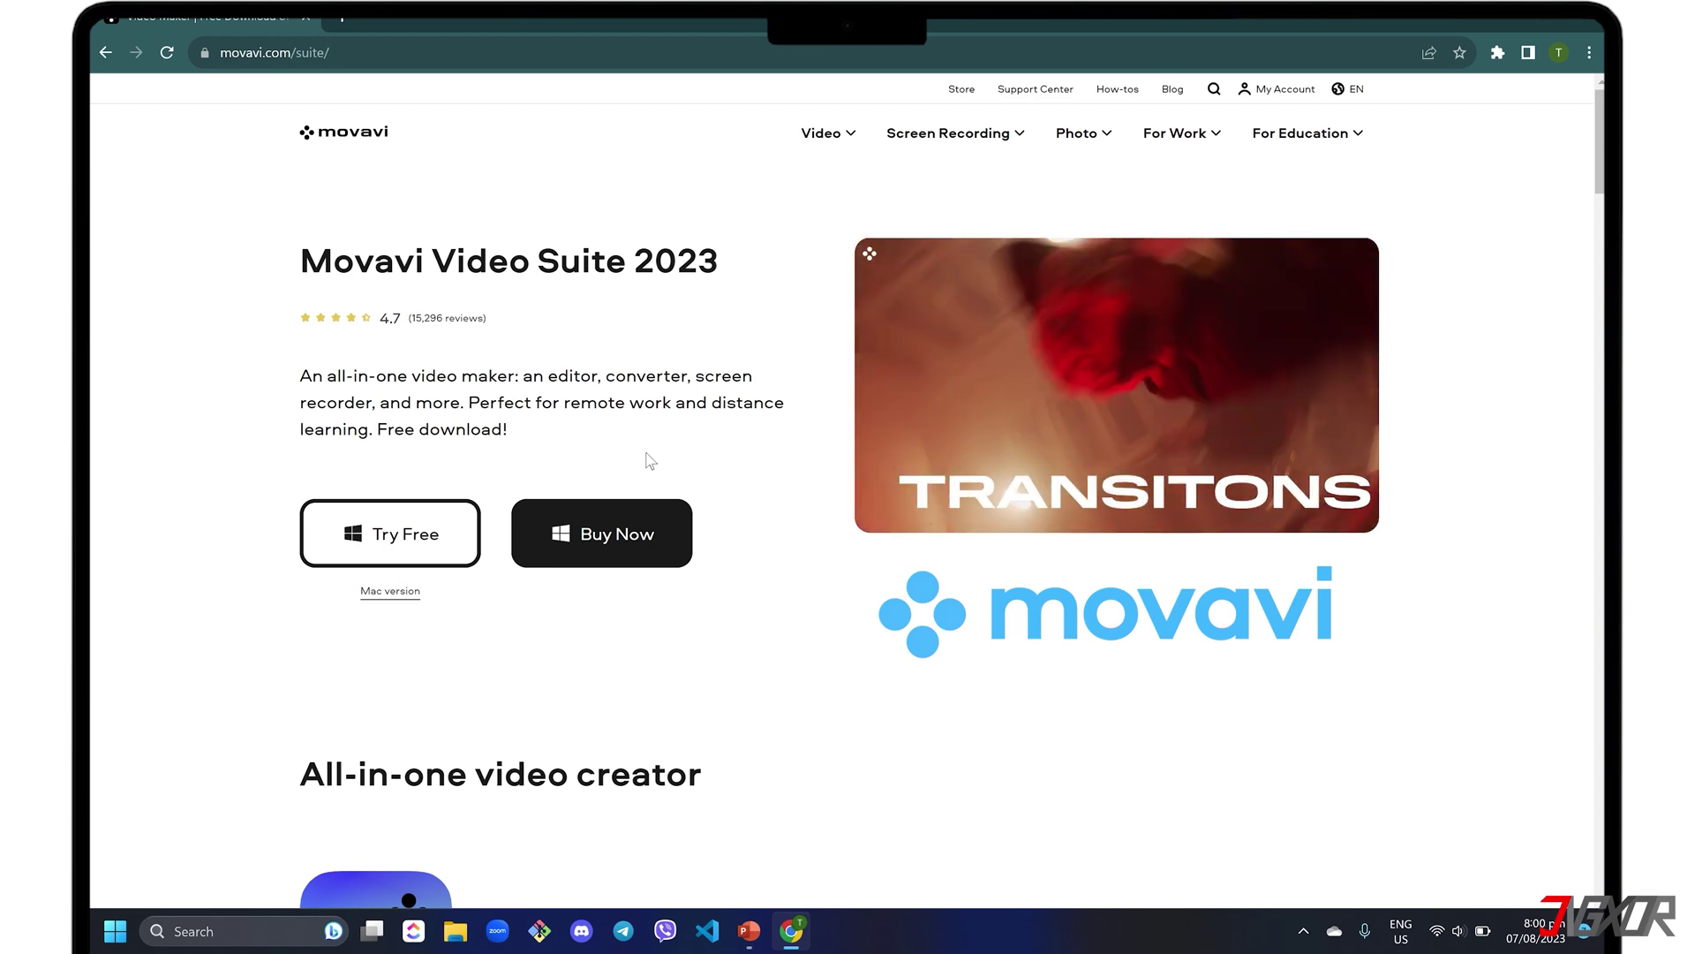
left_click(363, 590)
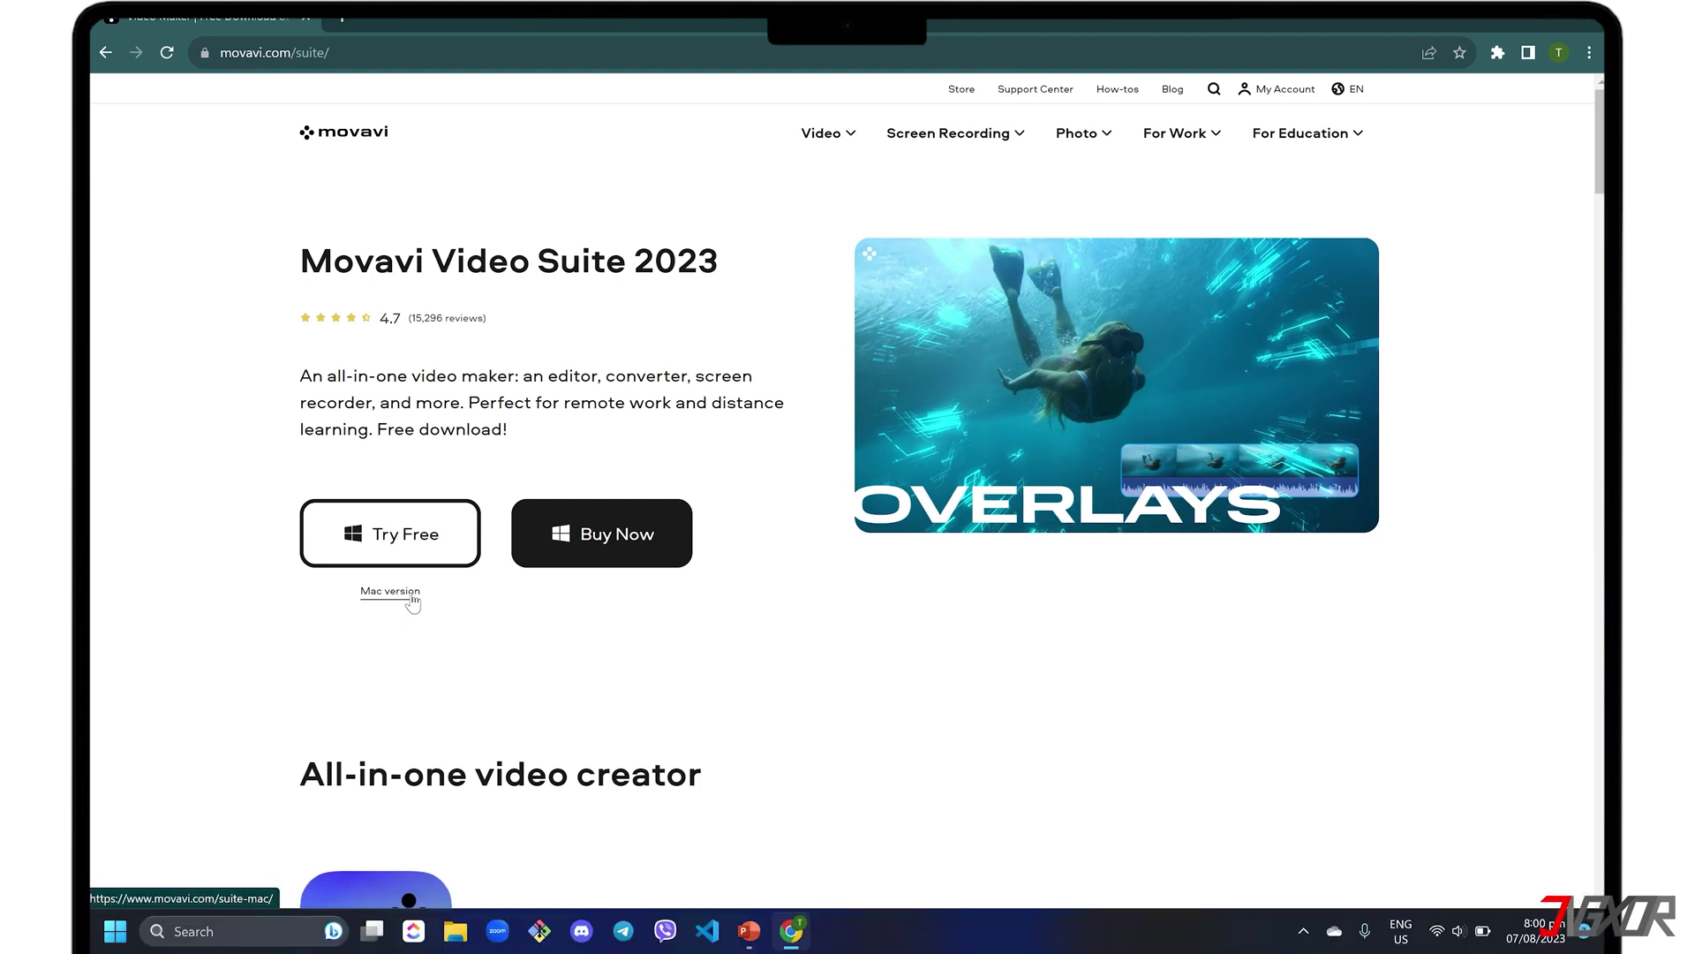
left_click(1357, 92)
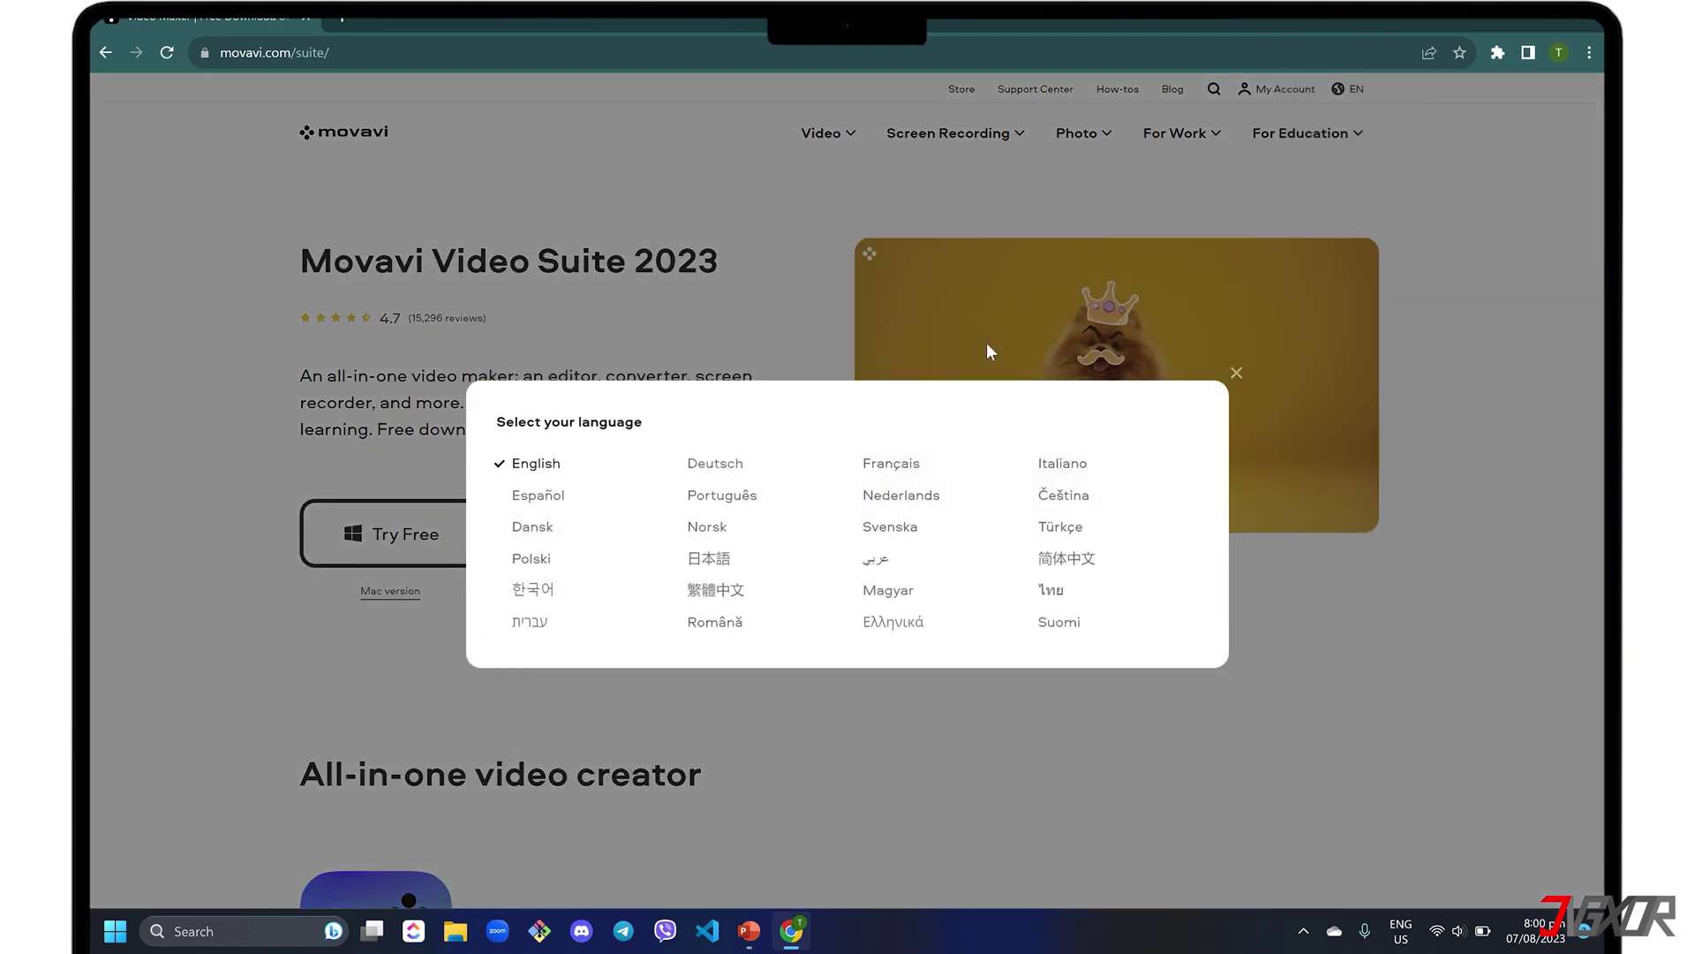
left_click(737, 475)
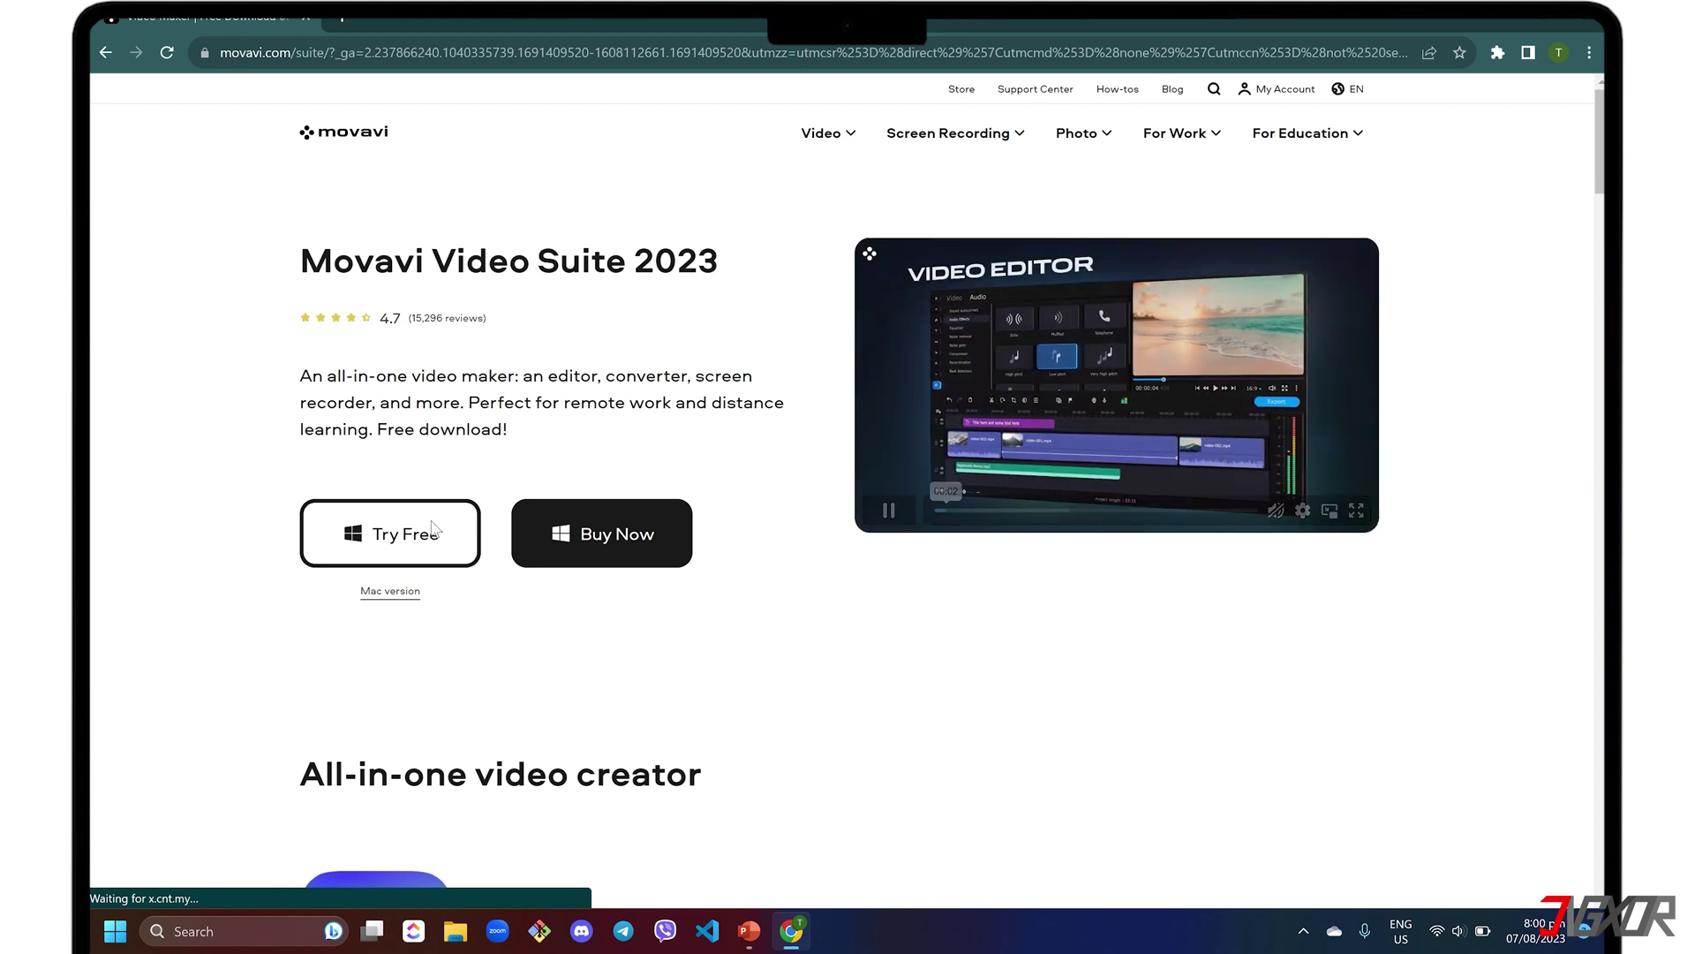
- Download the free Windows trial of Movavi Video Suite 2023, run its installer, accept the EULA and install it
left_click(411, 539)
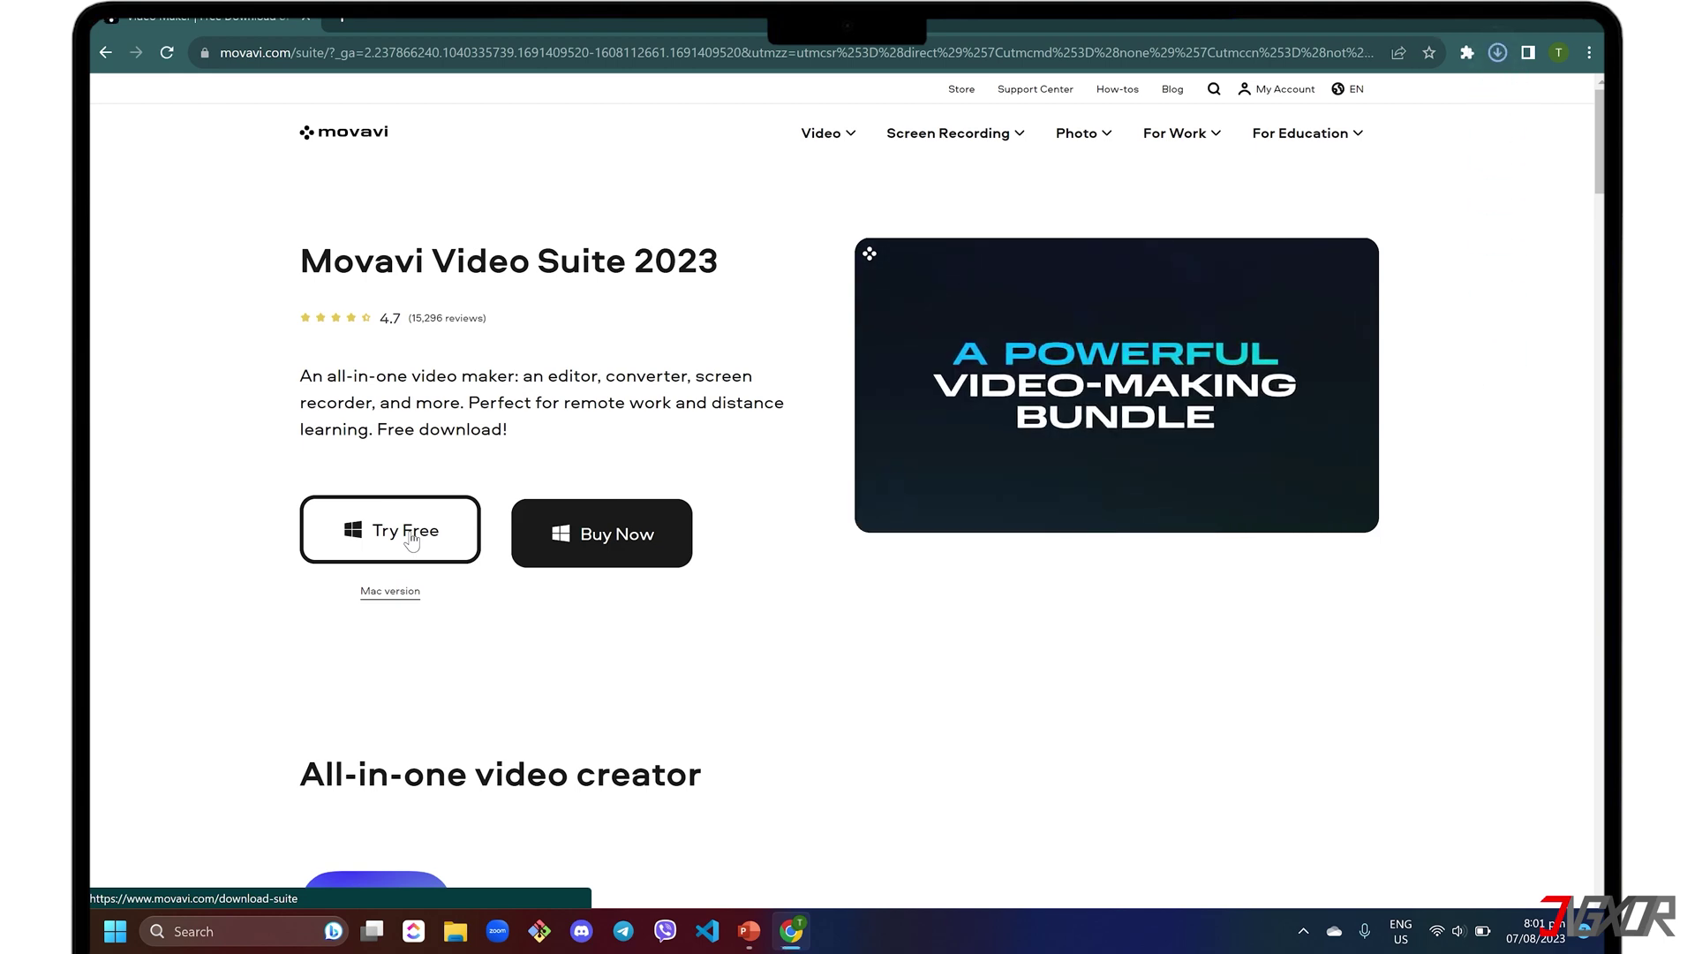
left_click(1499, 53)
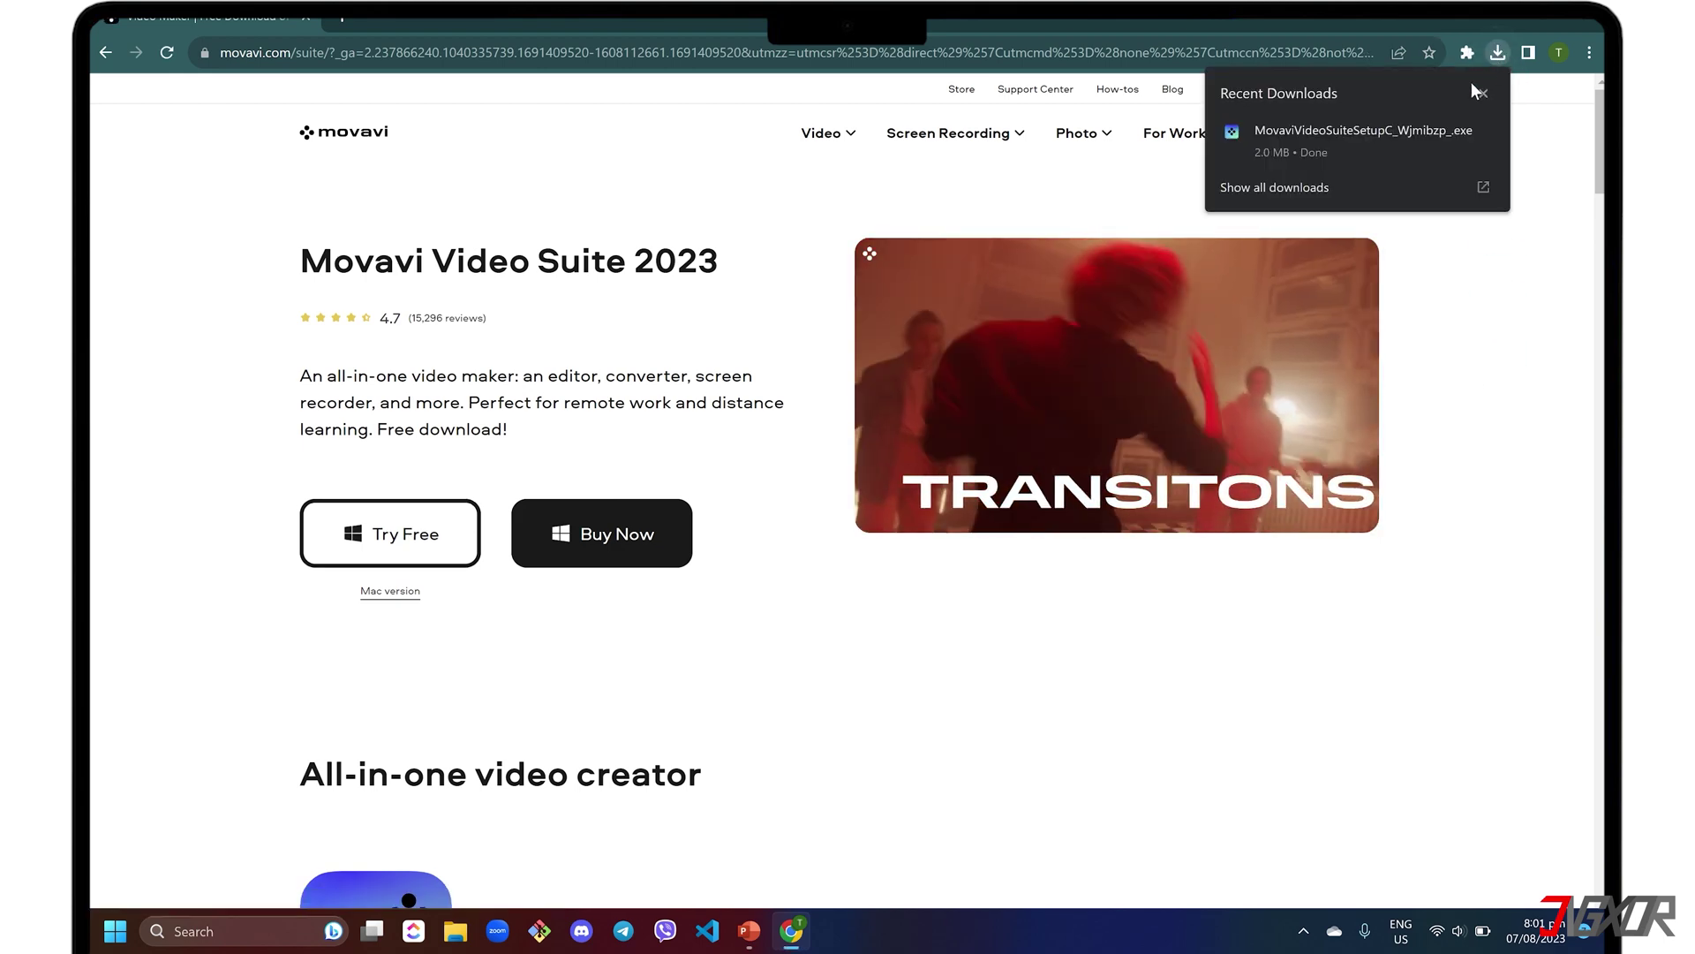
left_click(1383, 143)
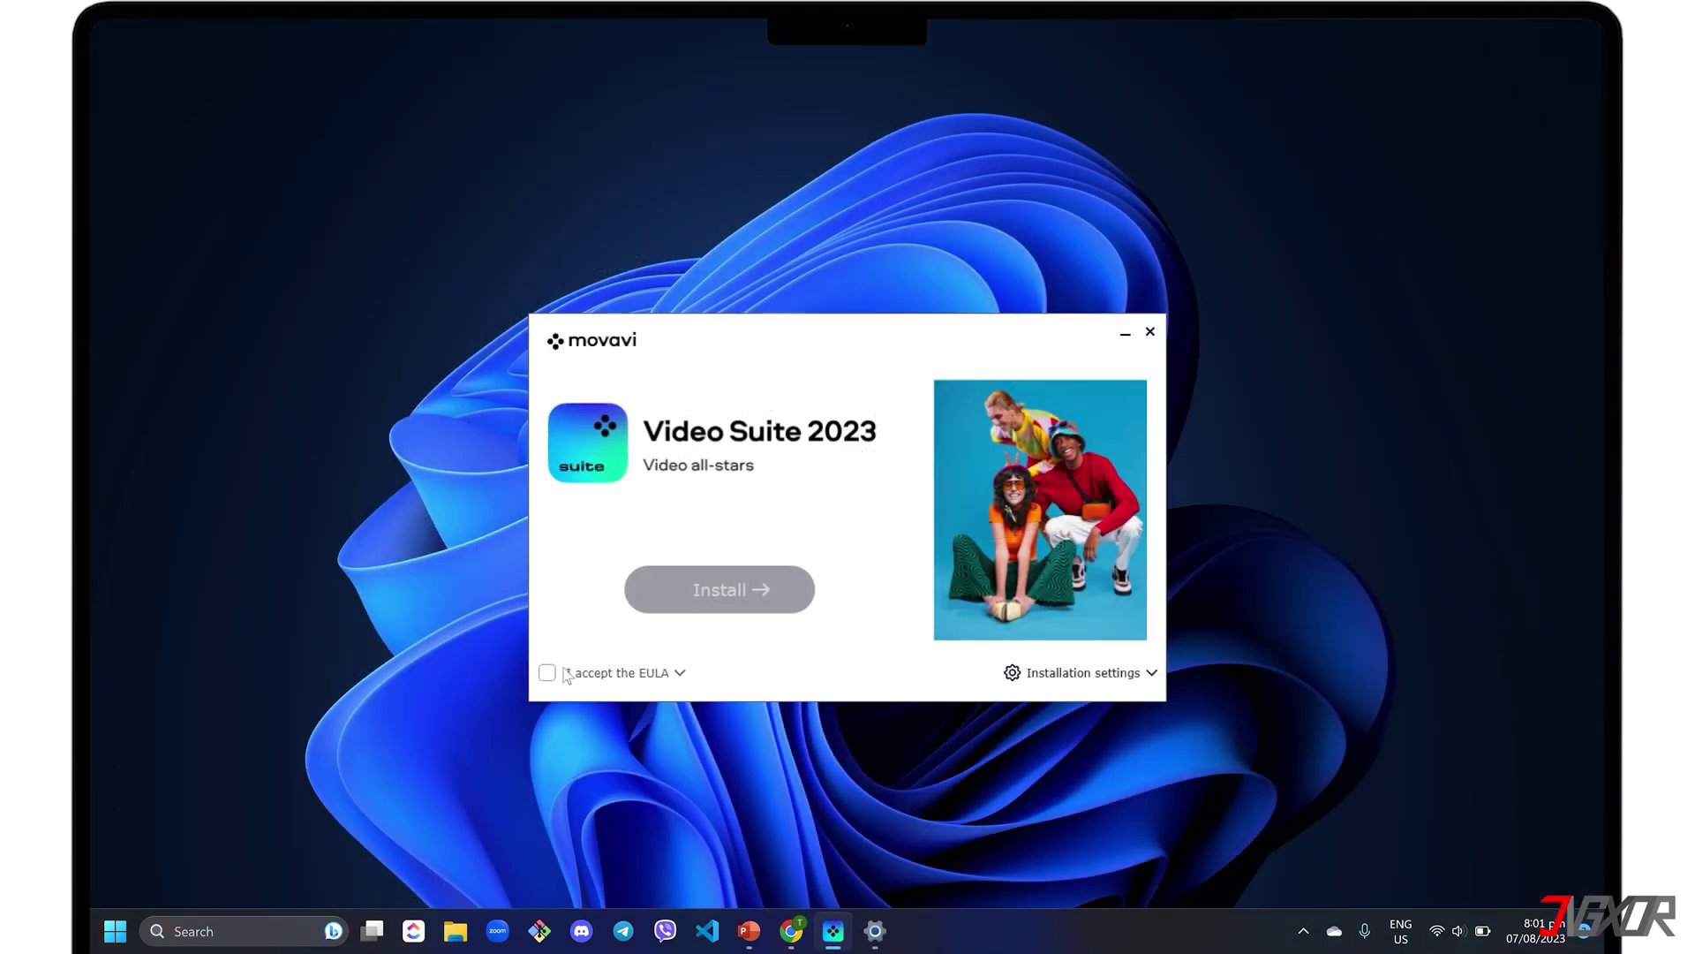
left_click(547, 672)
left_click(712, 592)
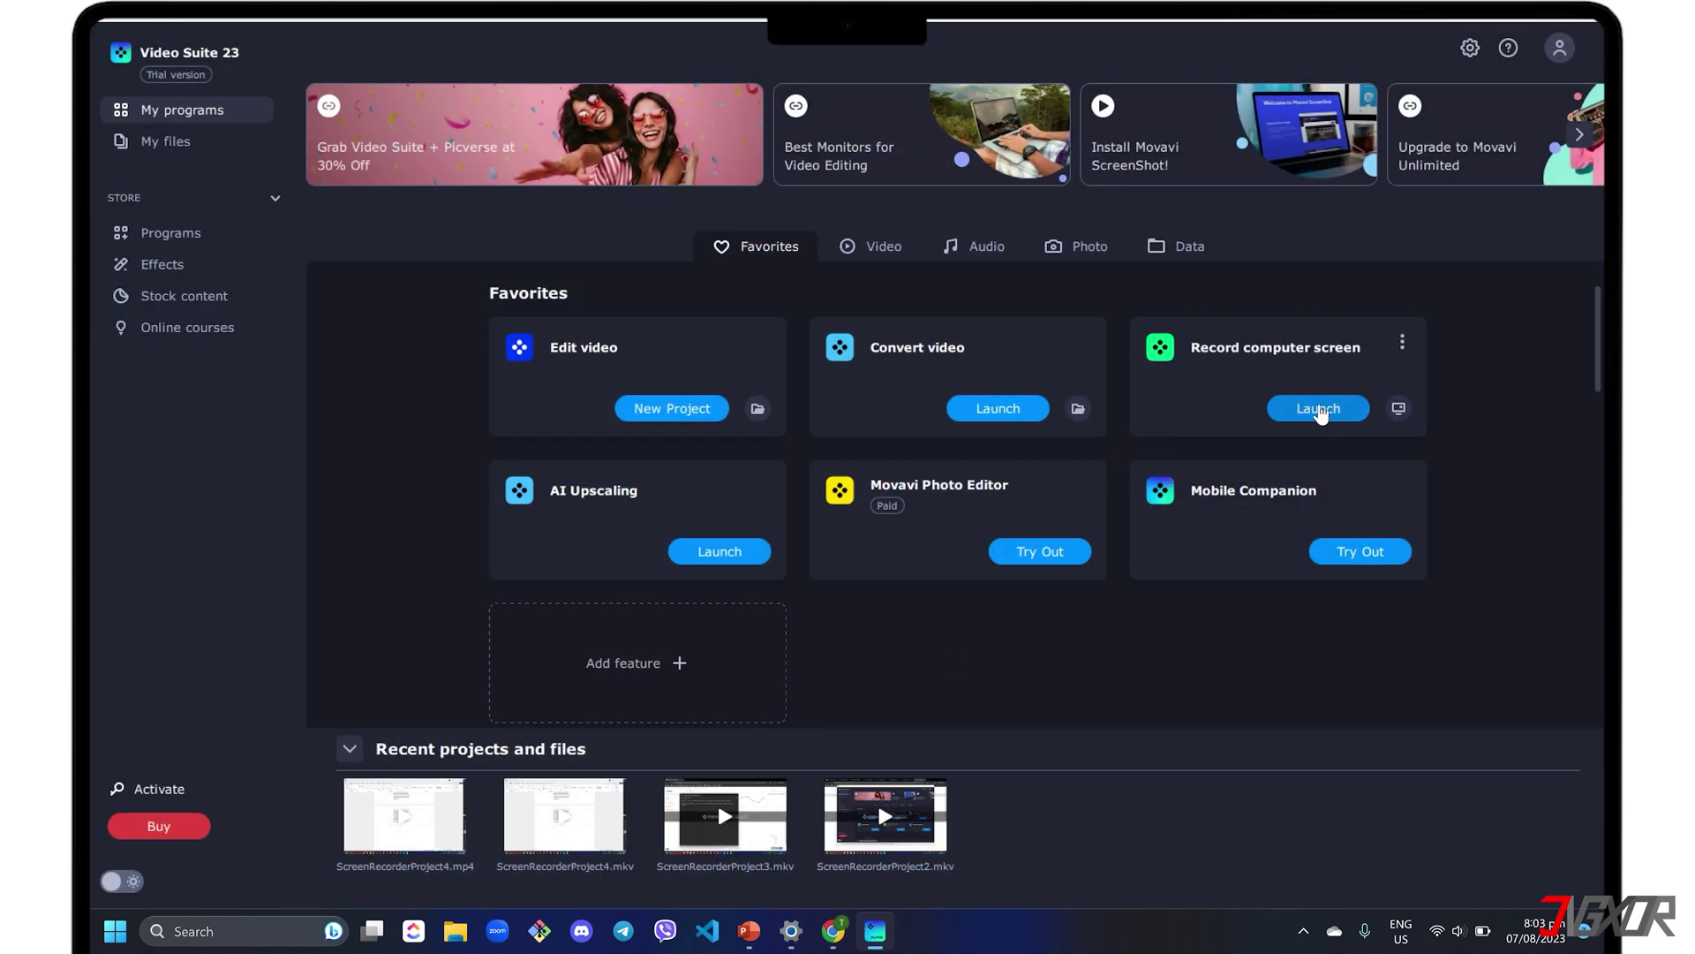
- Launch Record computer screen from Video Suite and show the hidden system tray icons
left_click(1318, 408)
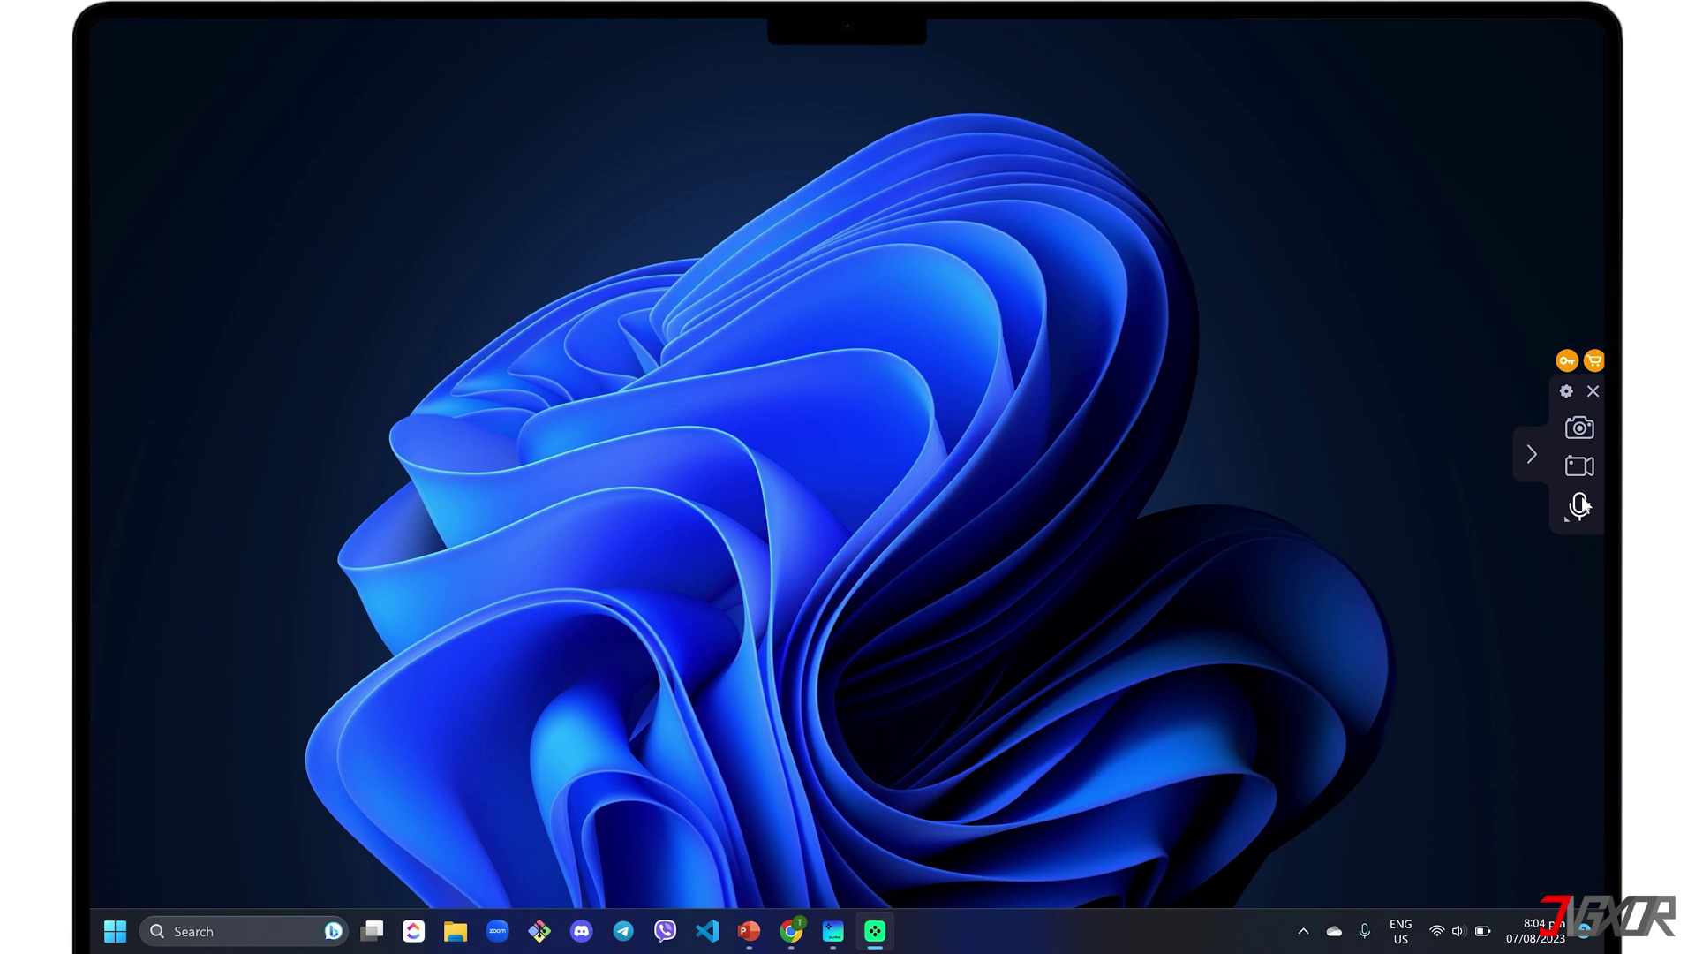
left_click(1294, 941)
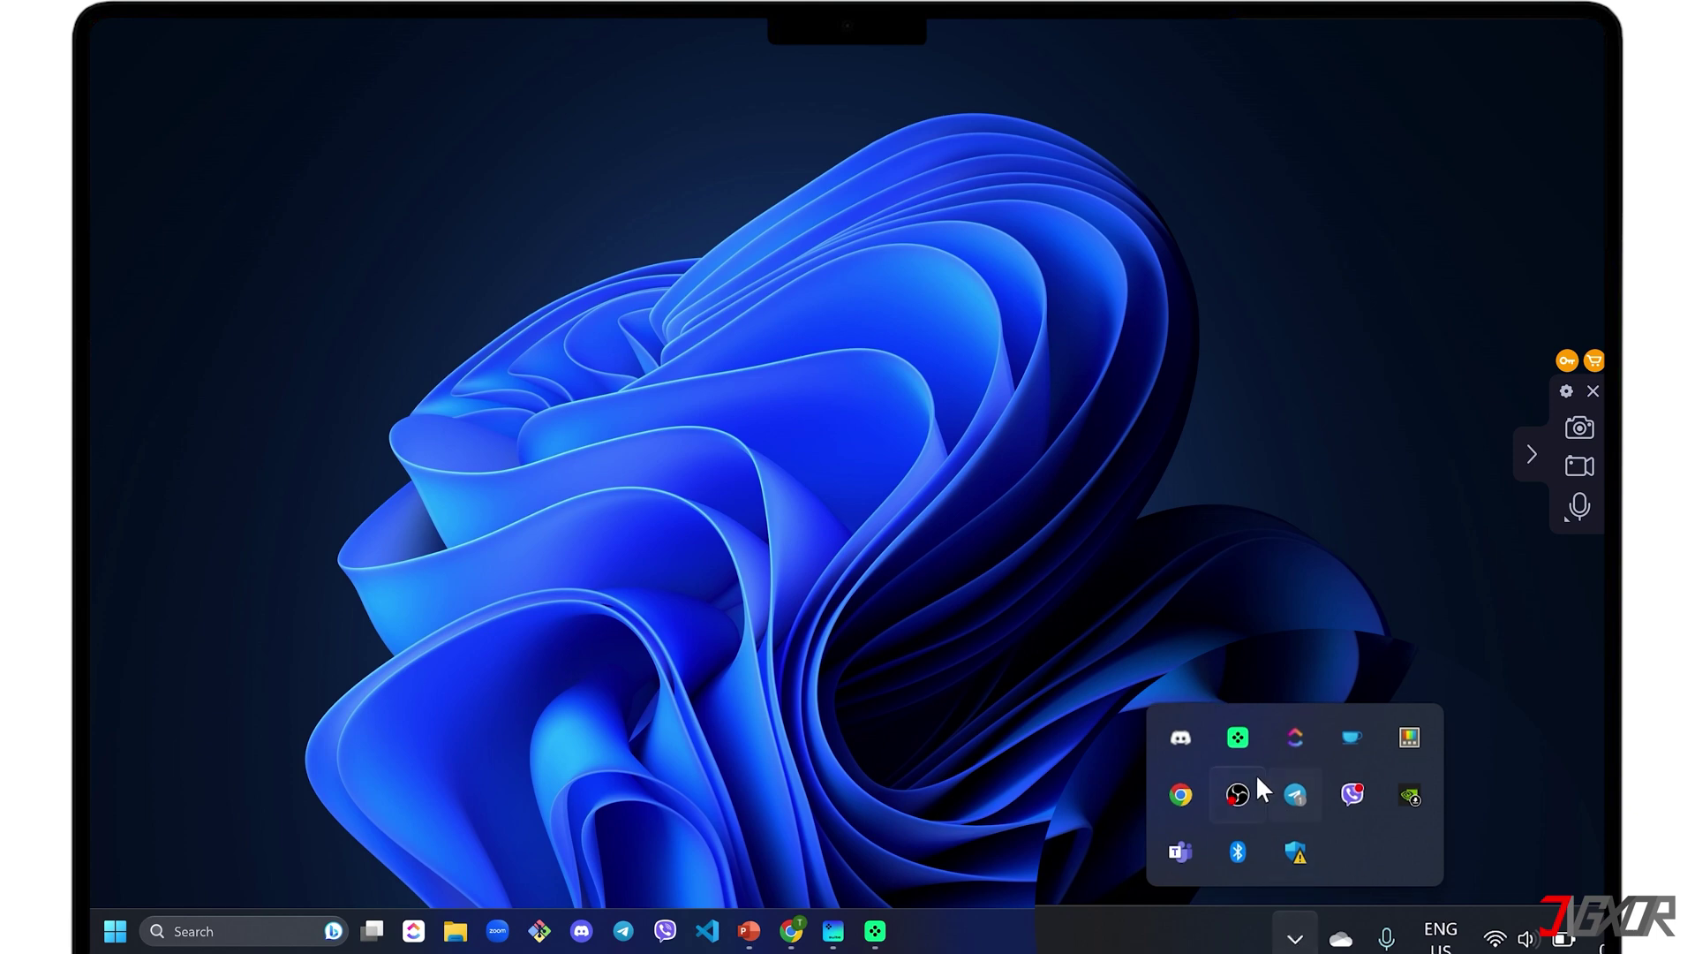
- Review the screen recorder's Files, Video, Effects and Scheduler preferences, leave recording unscheduled and close the preferences
left_click(1572, 396)
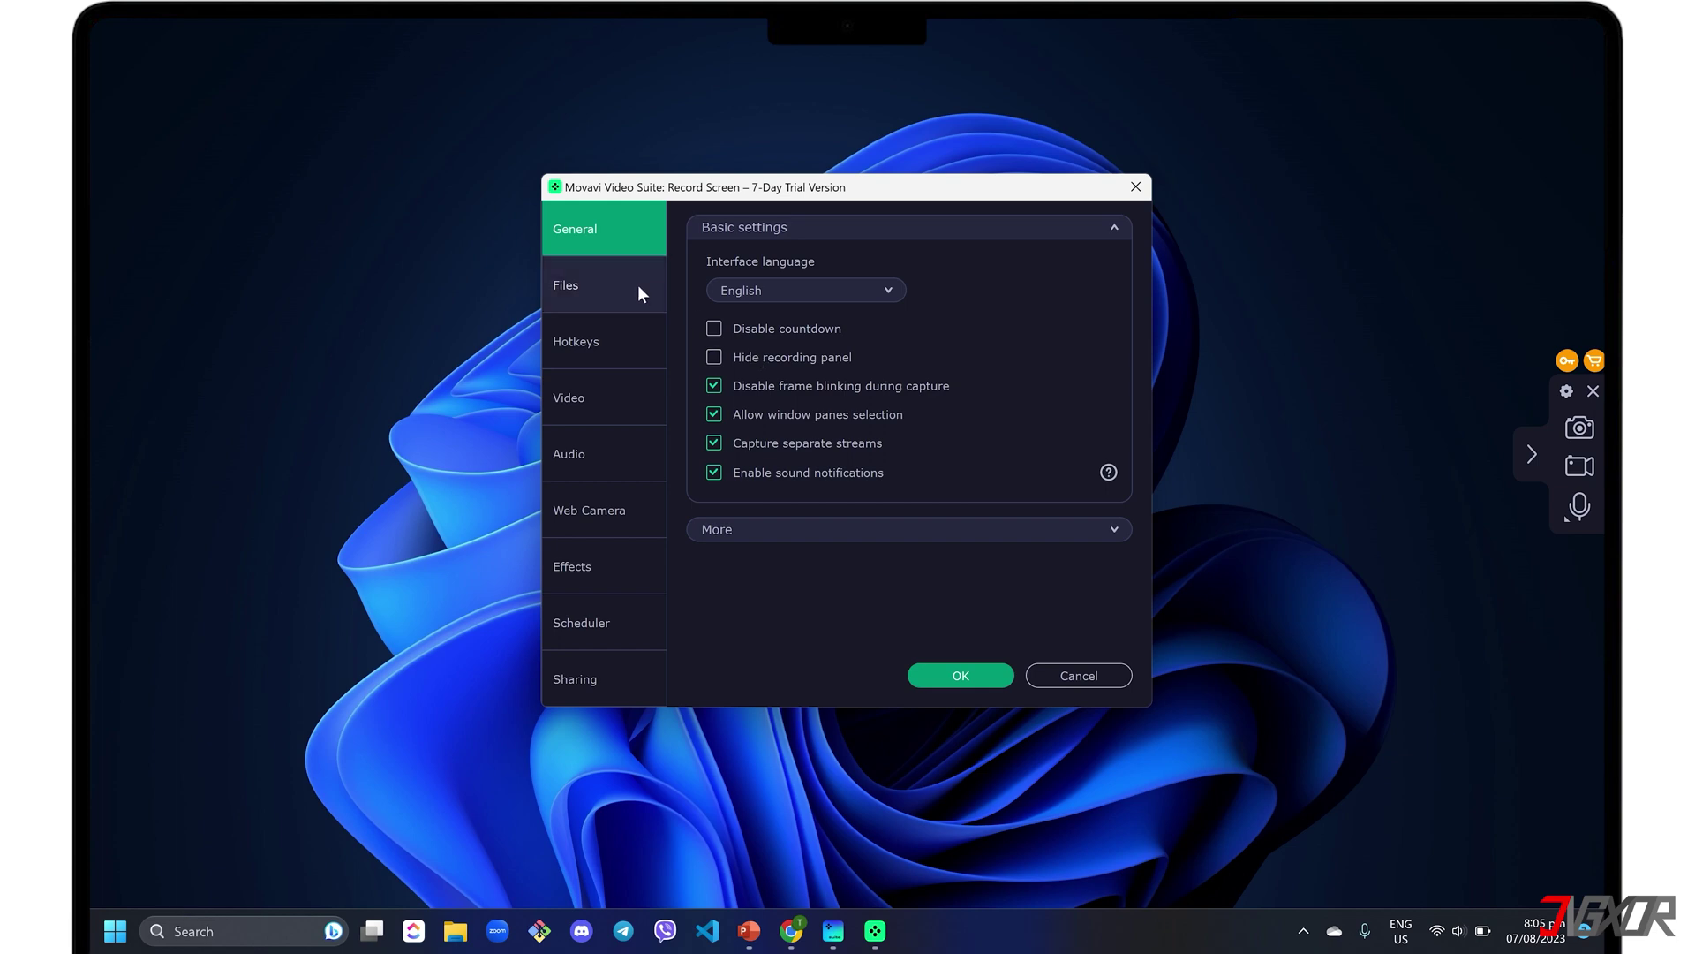
left_click(614, 283)
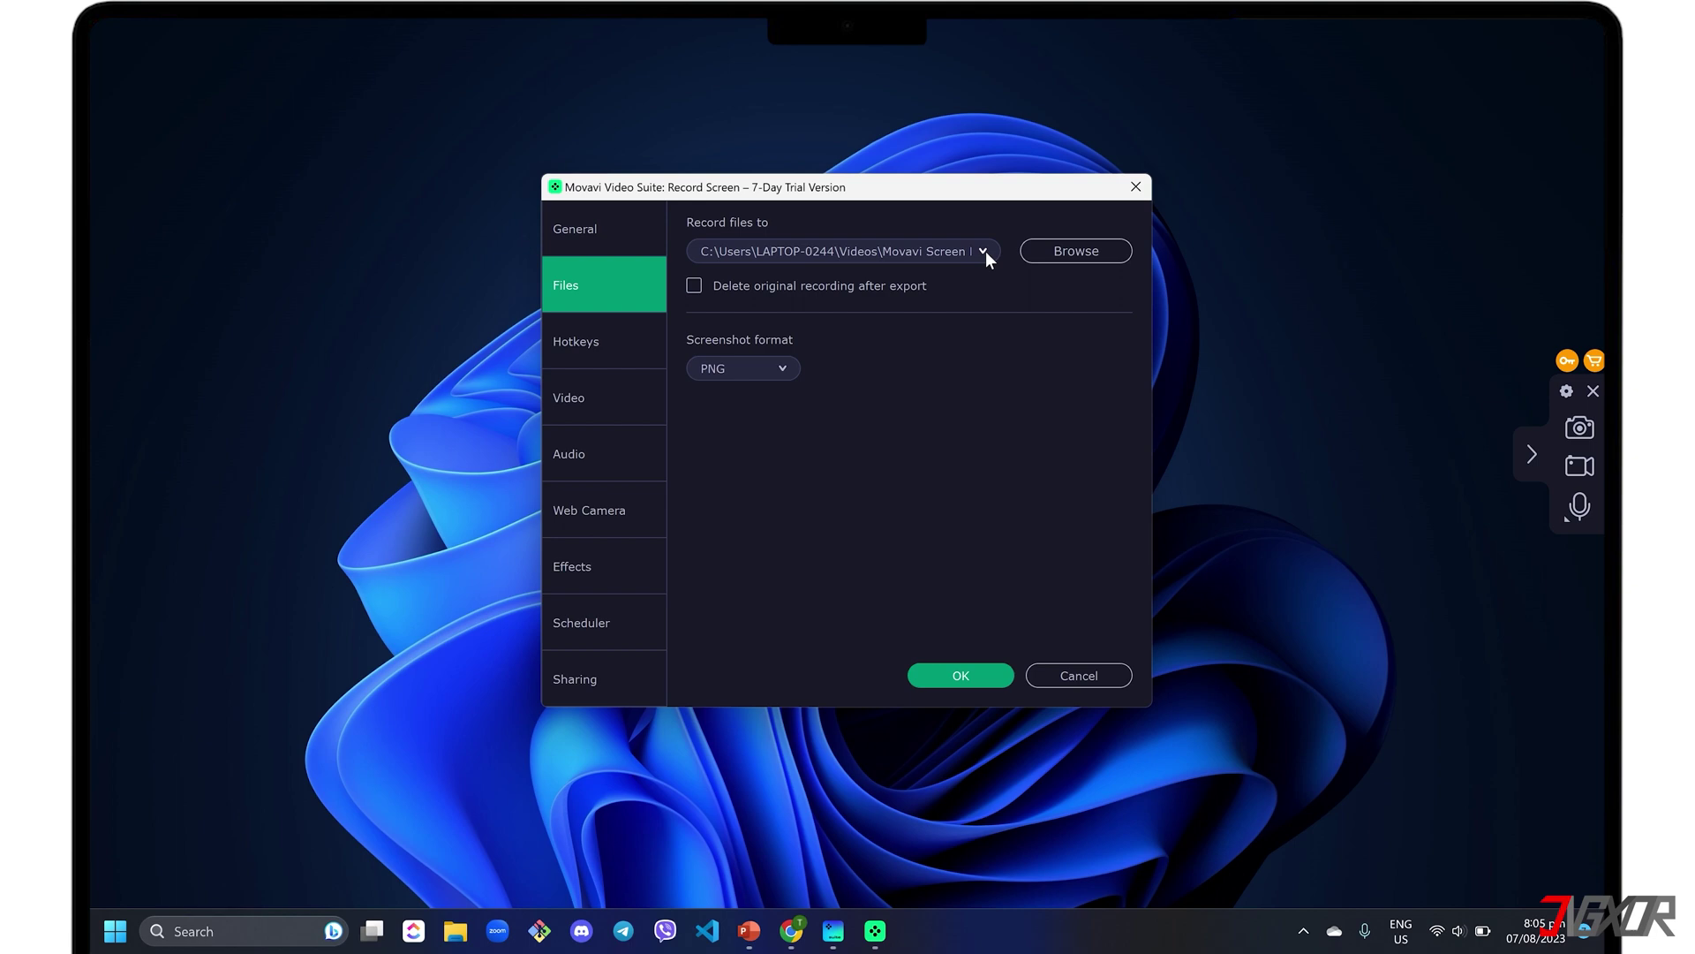
left_click(619, 403)
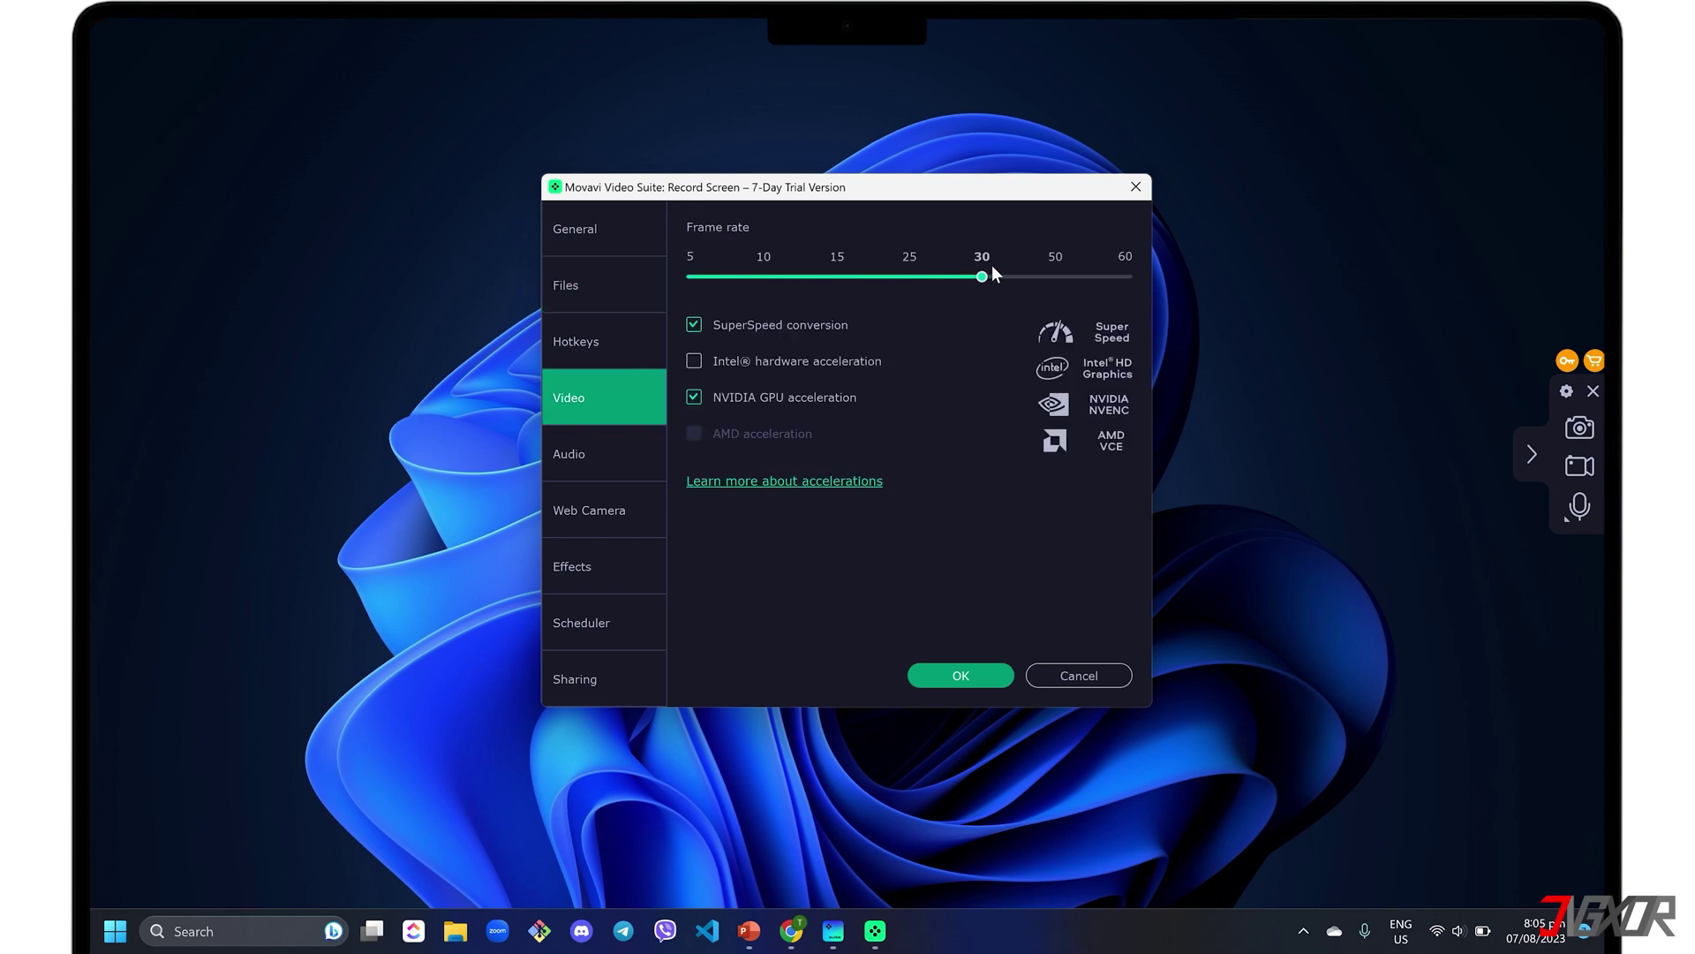
left_click(605, 564)
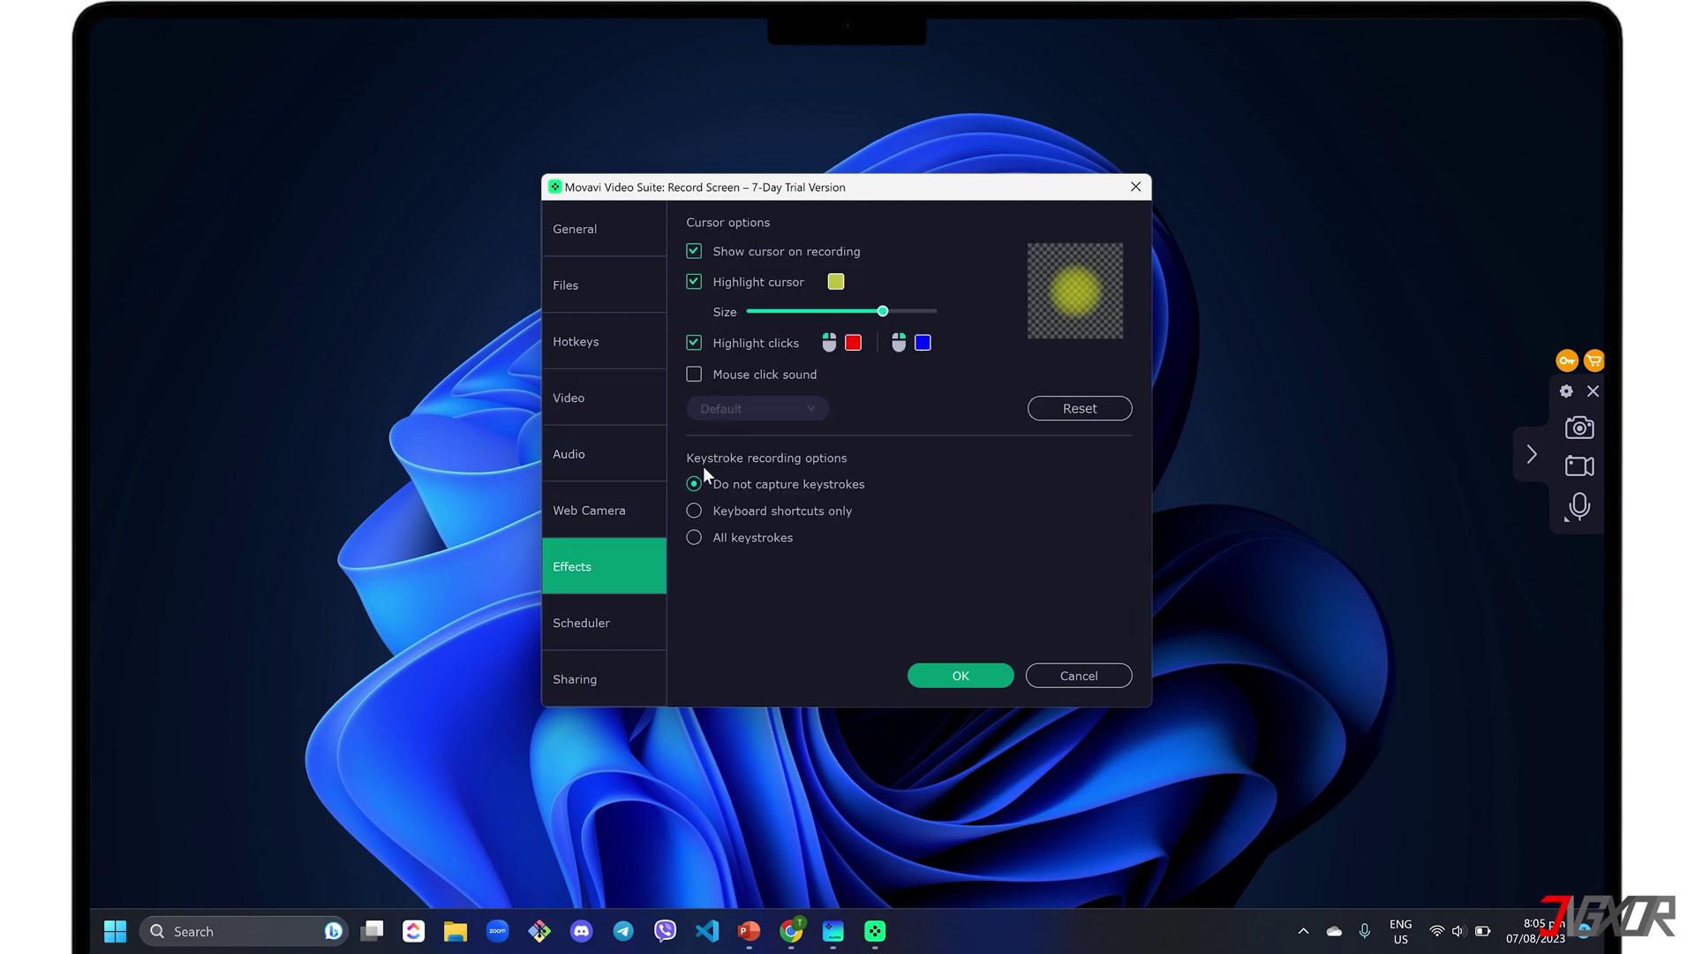
left_click(596, 629)
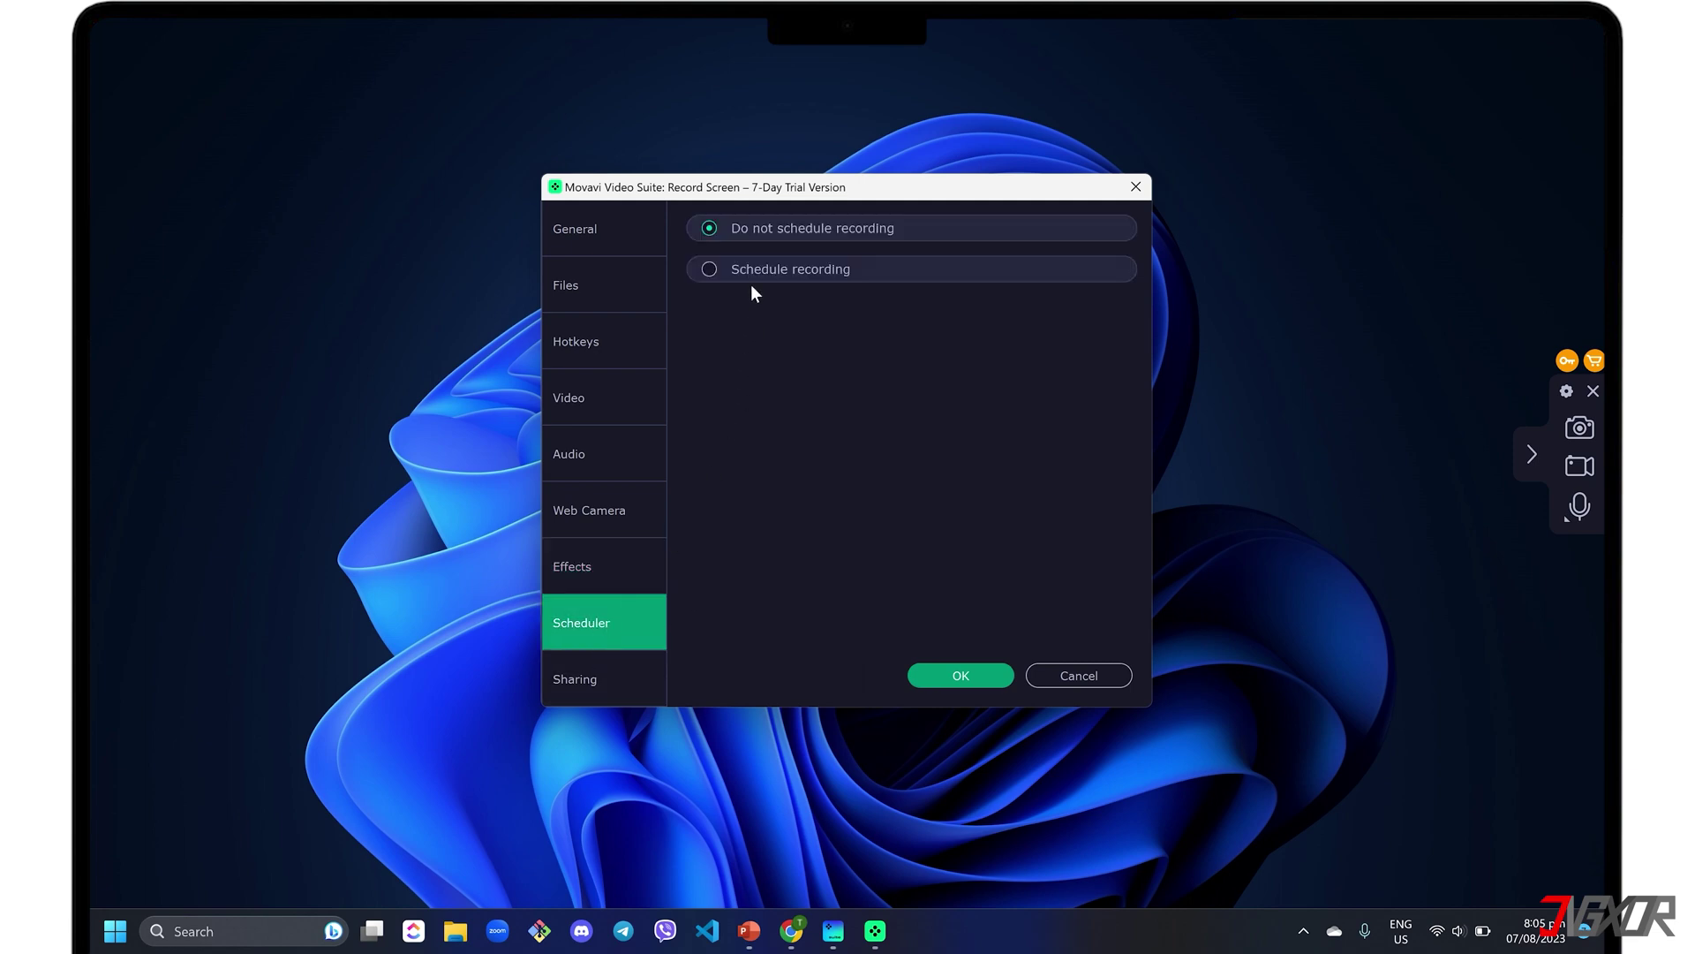
left_click(711, 272)
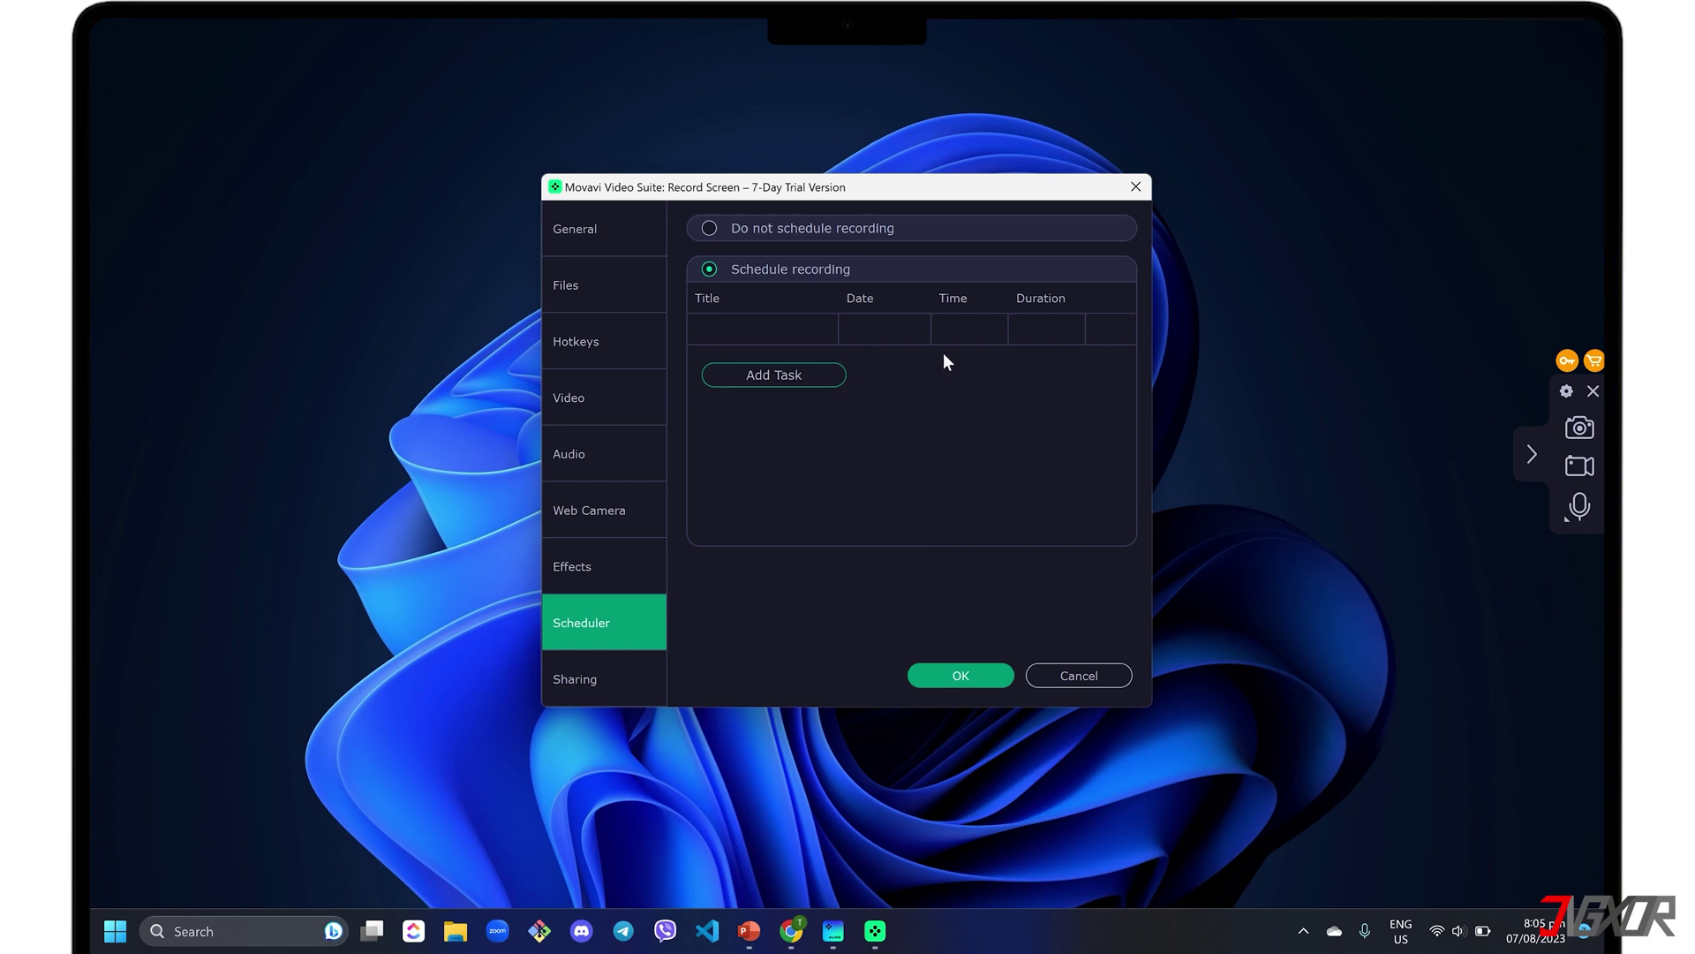
left_click(735, 232)
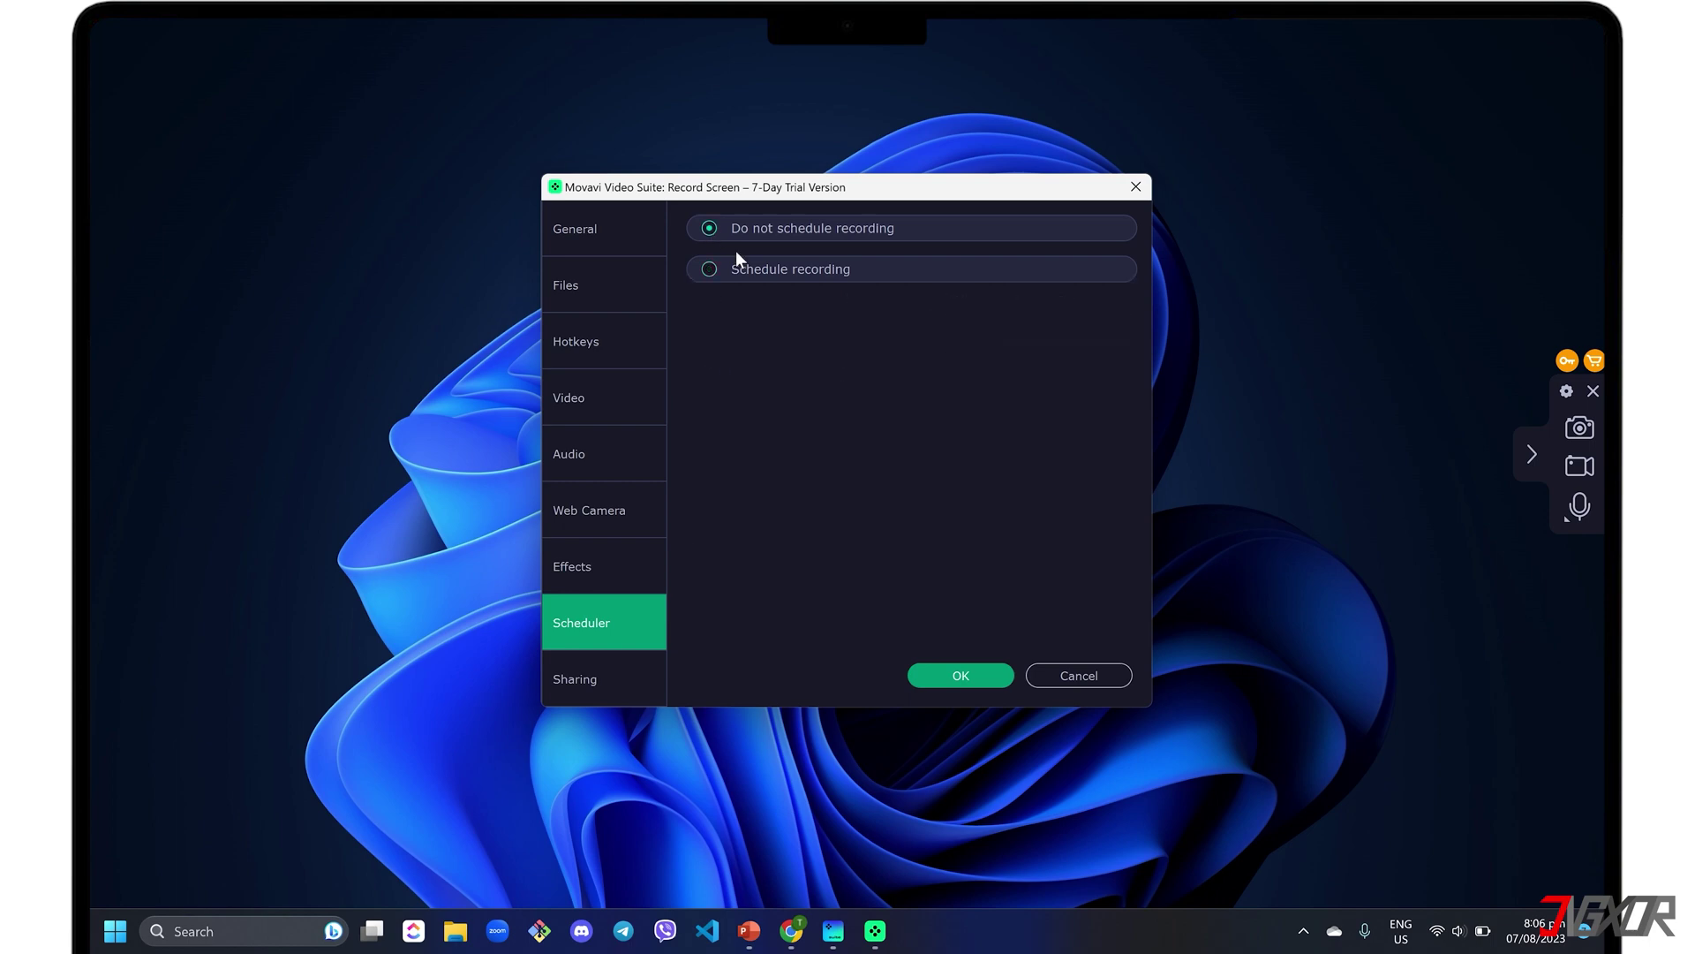
left_click(945, 673)
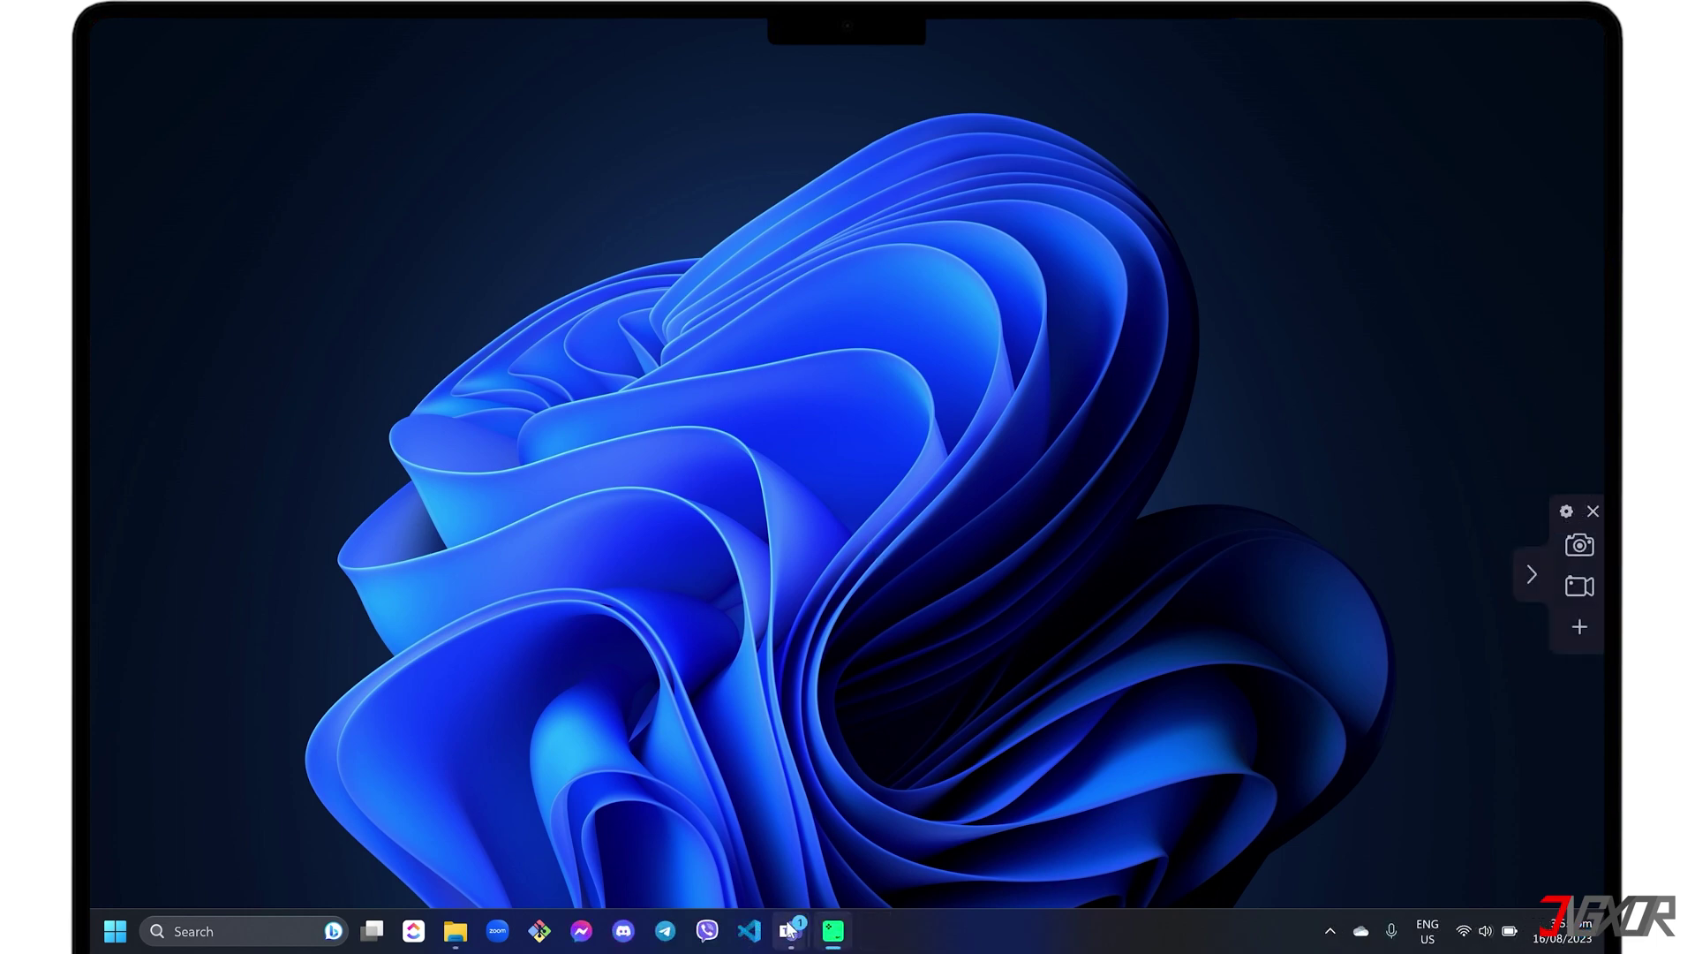
- Switch to the Teams meeting, move the recorder panel lower and select a 3200 by 2000 screen area for video recording
mouse_move(791, 930)
left_click(808, 775)
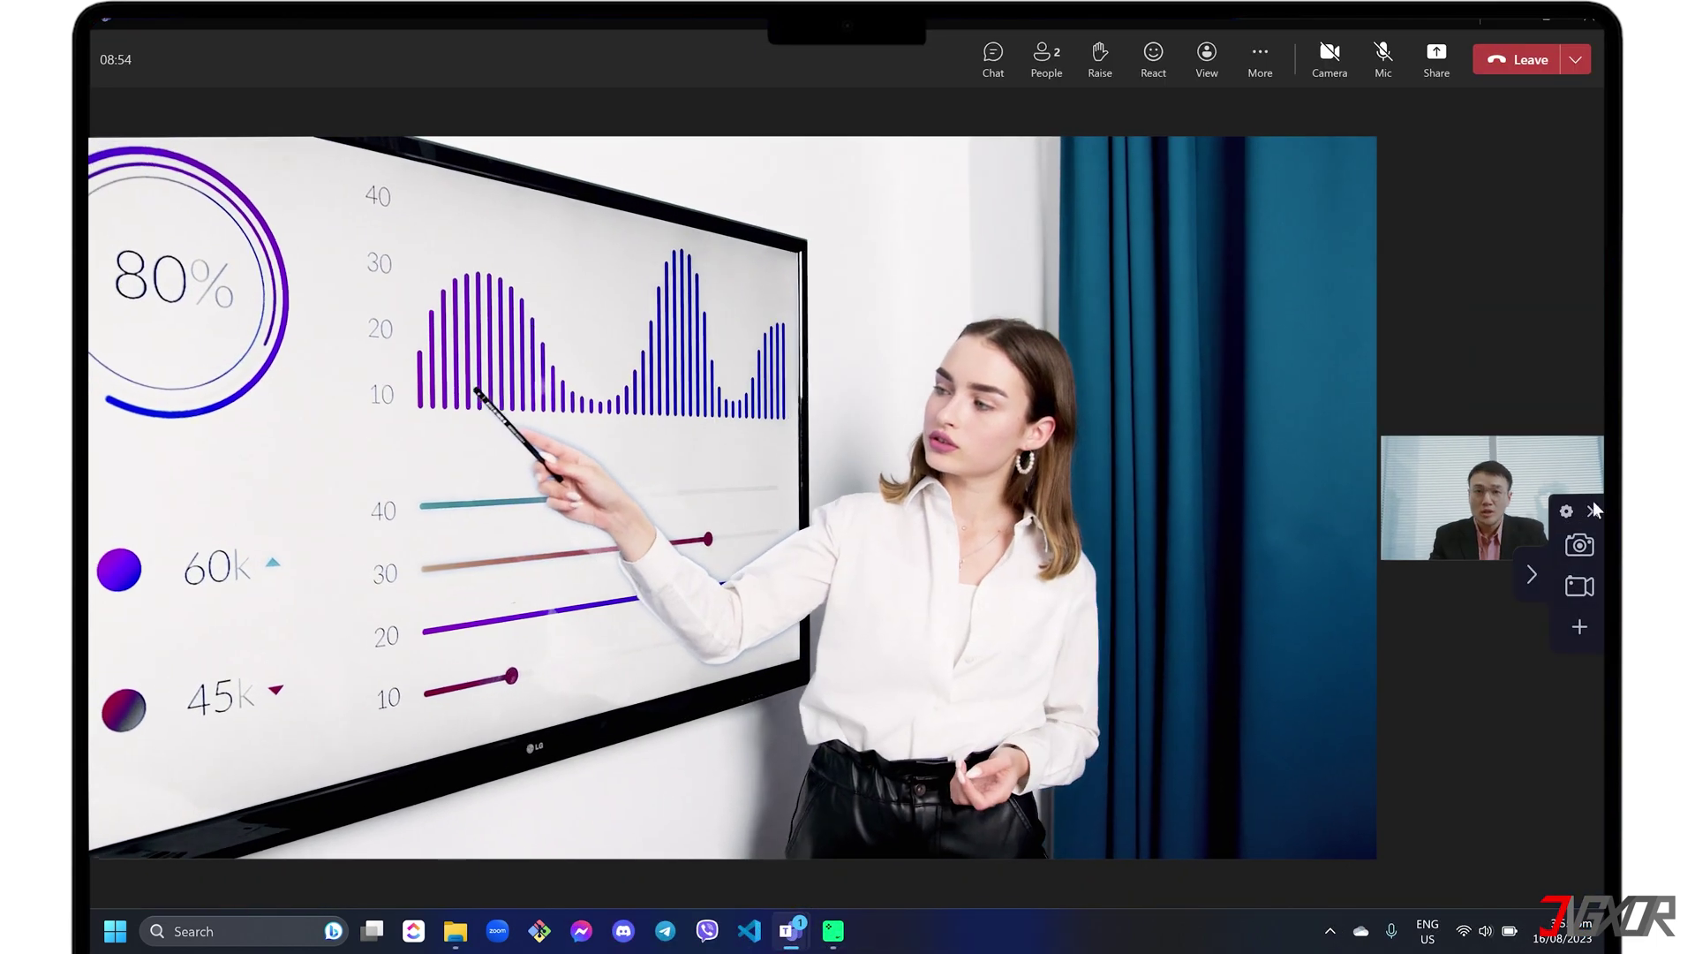
left_click_drag(1574, 519, 1575, 673)
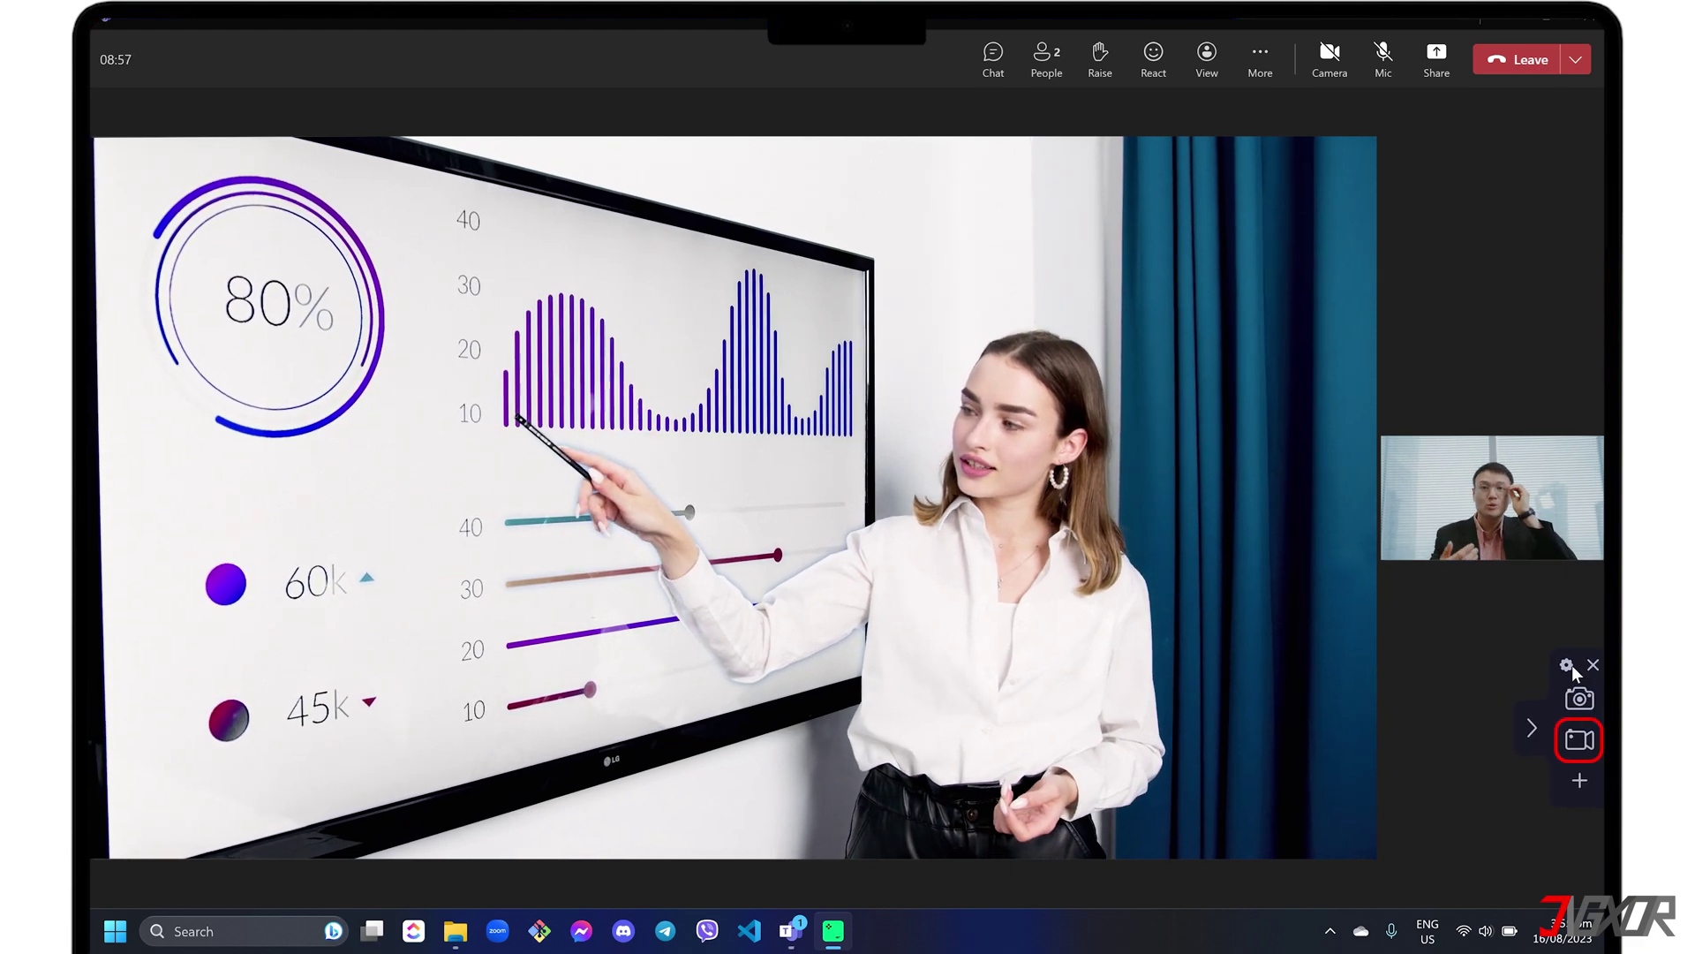
left_click(1578, 740)
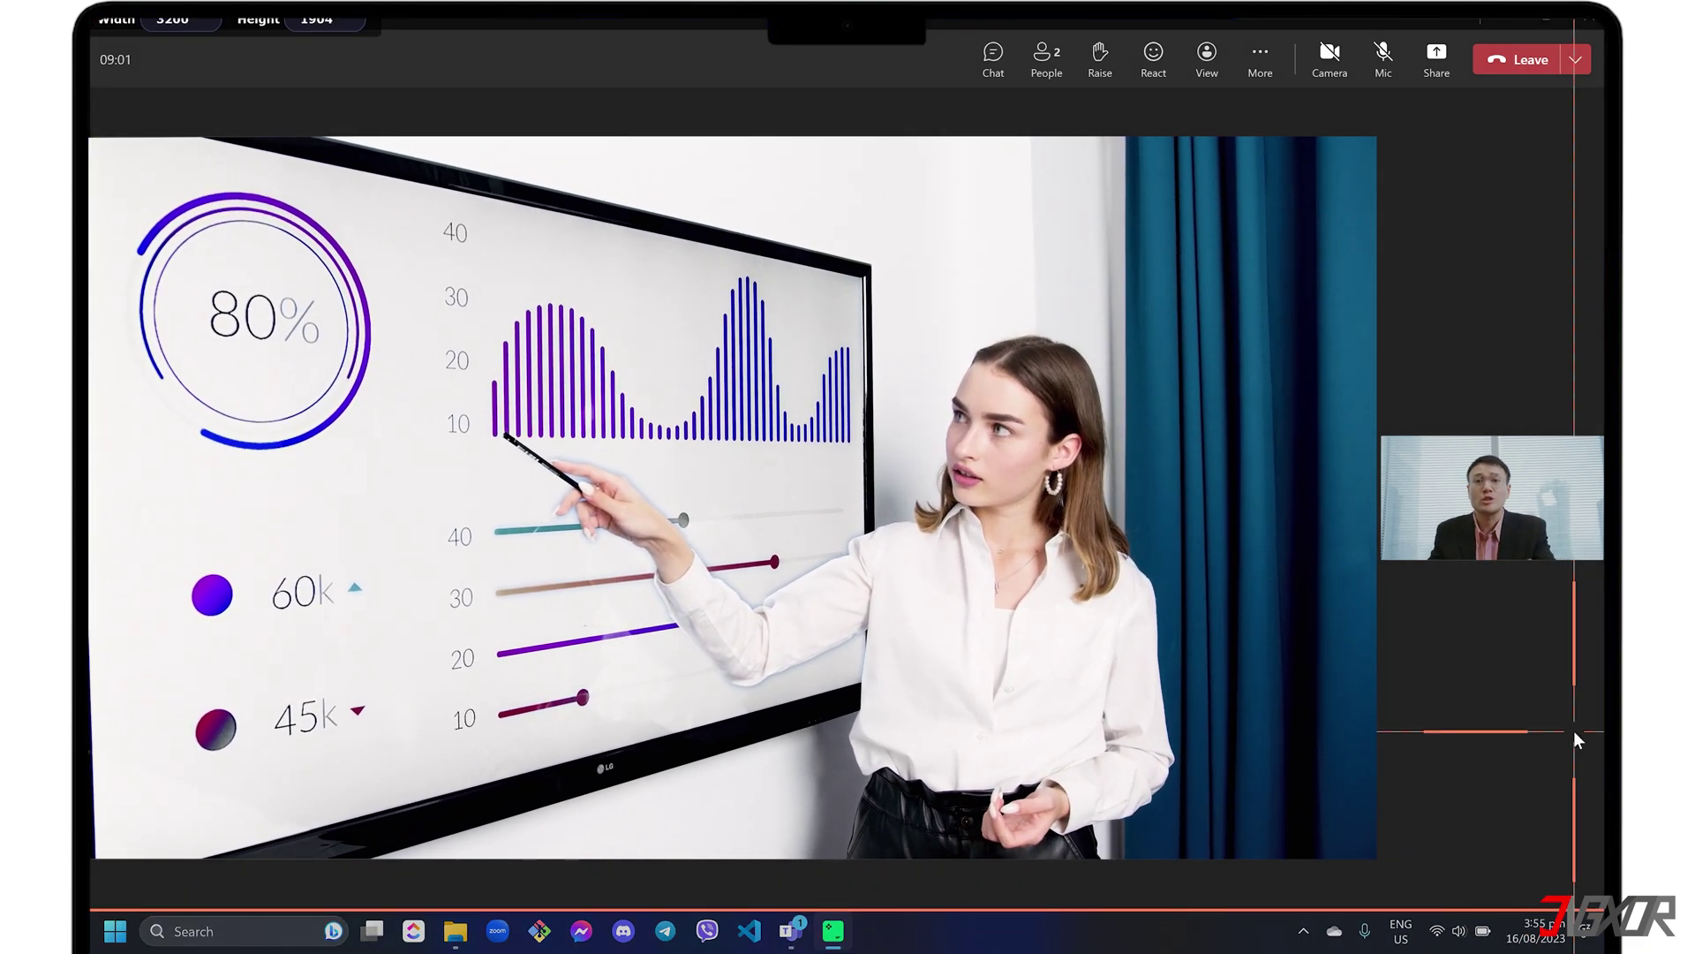
left_click_drag(91, 134, 1466, 881)
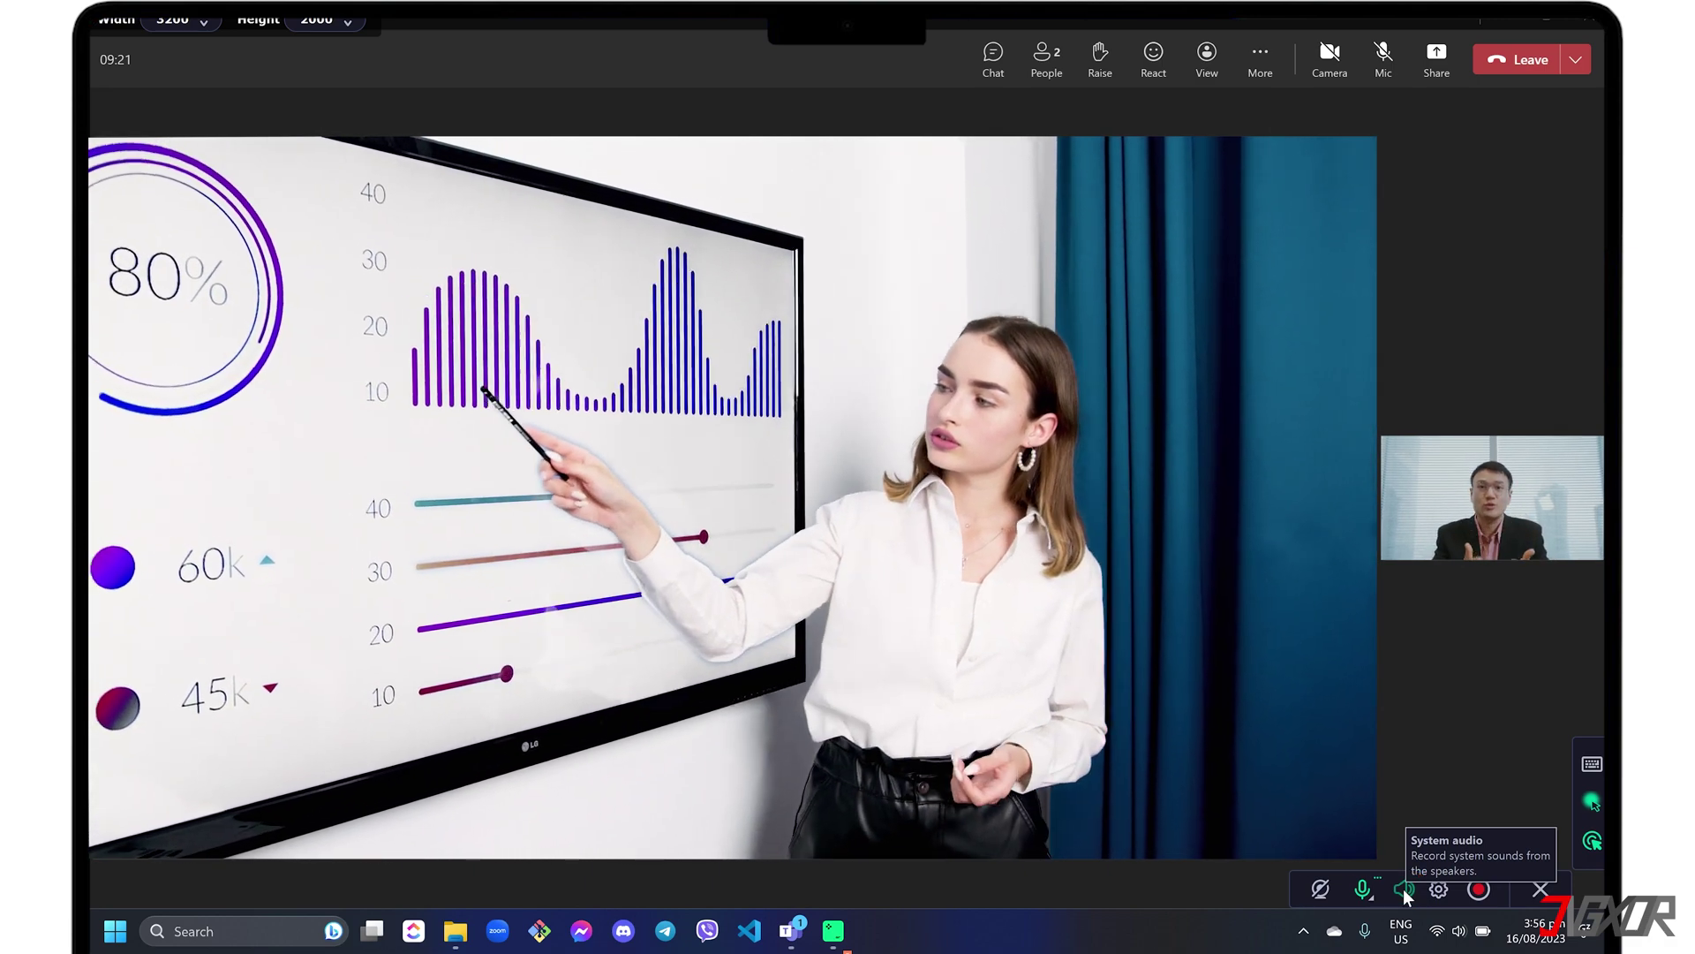
- Review the microphone's noise reduction option, the recording settings and the keystroke capture option for the recording
left_click(1378, 879)
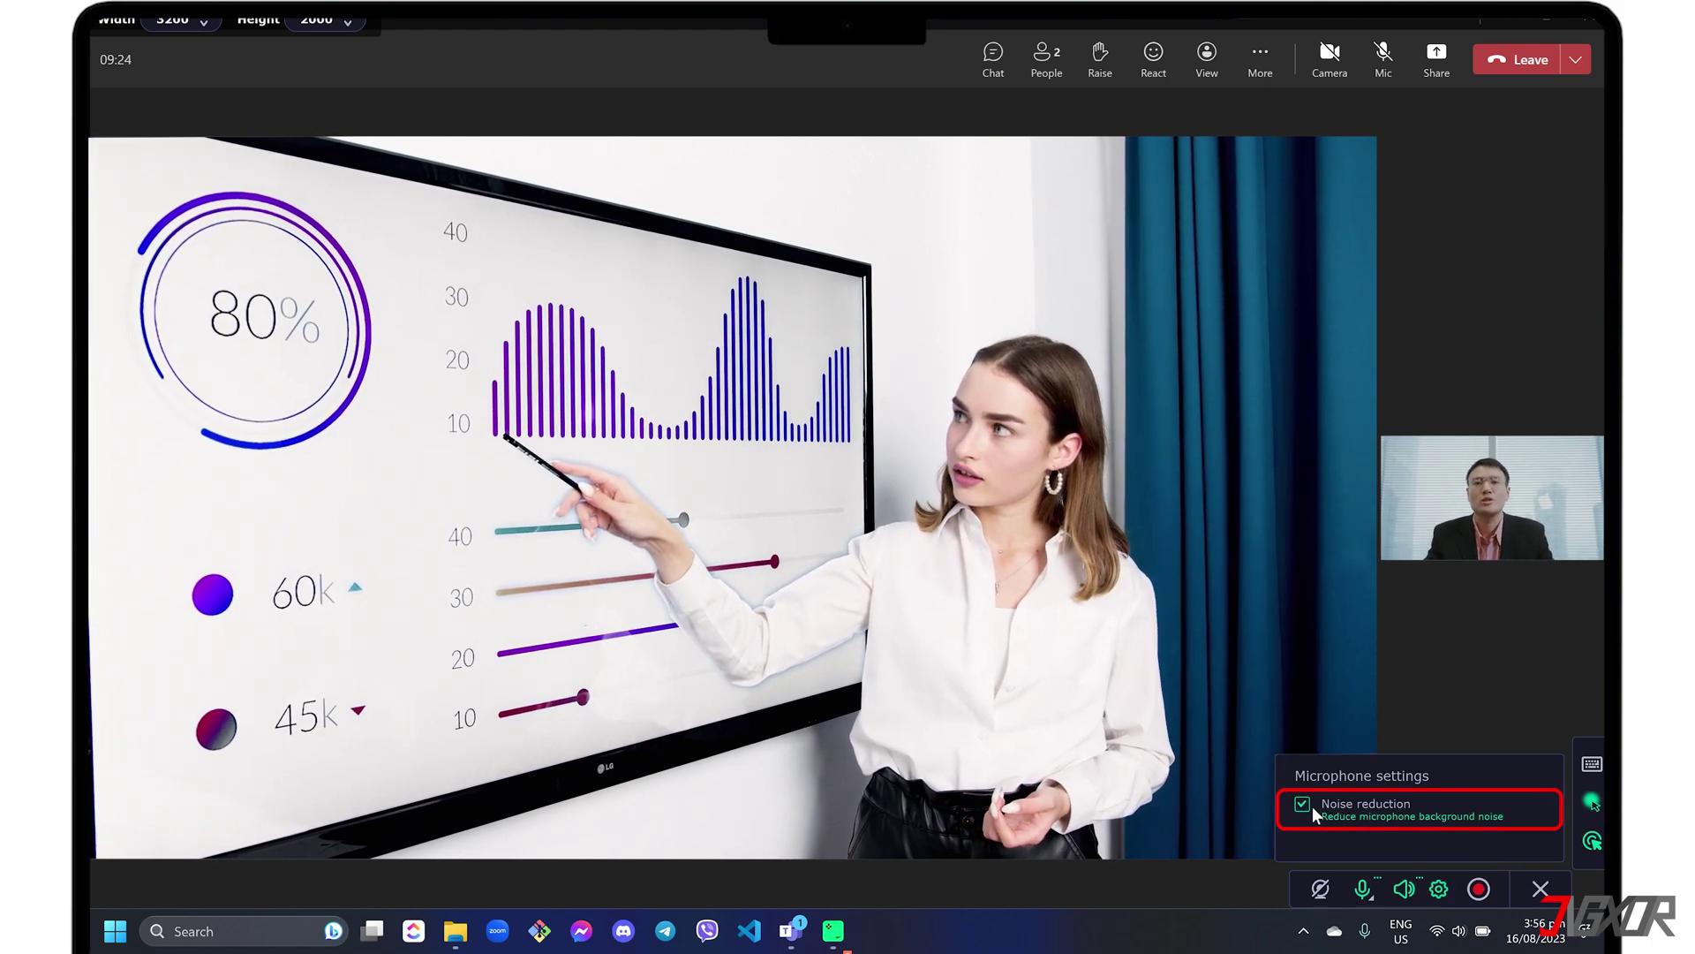
left_click(1442, 888)
left_click(1592, 763)
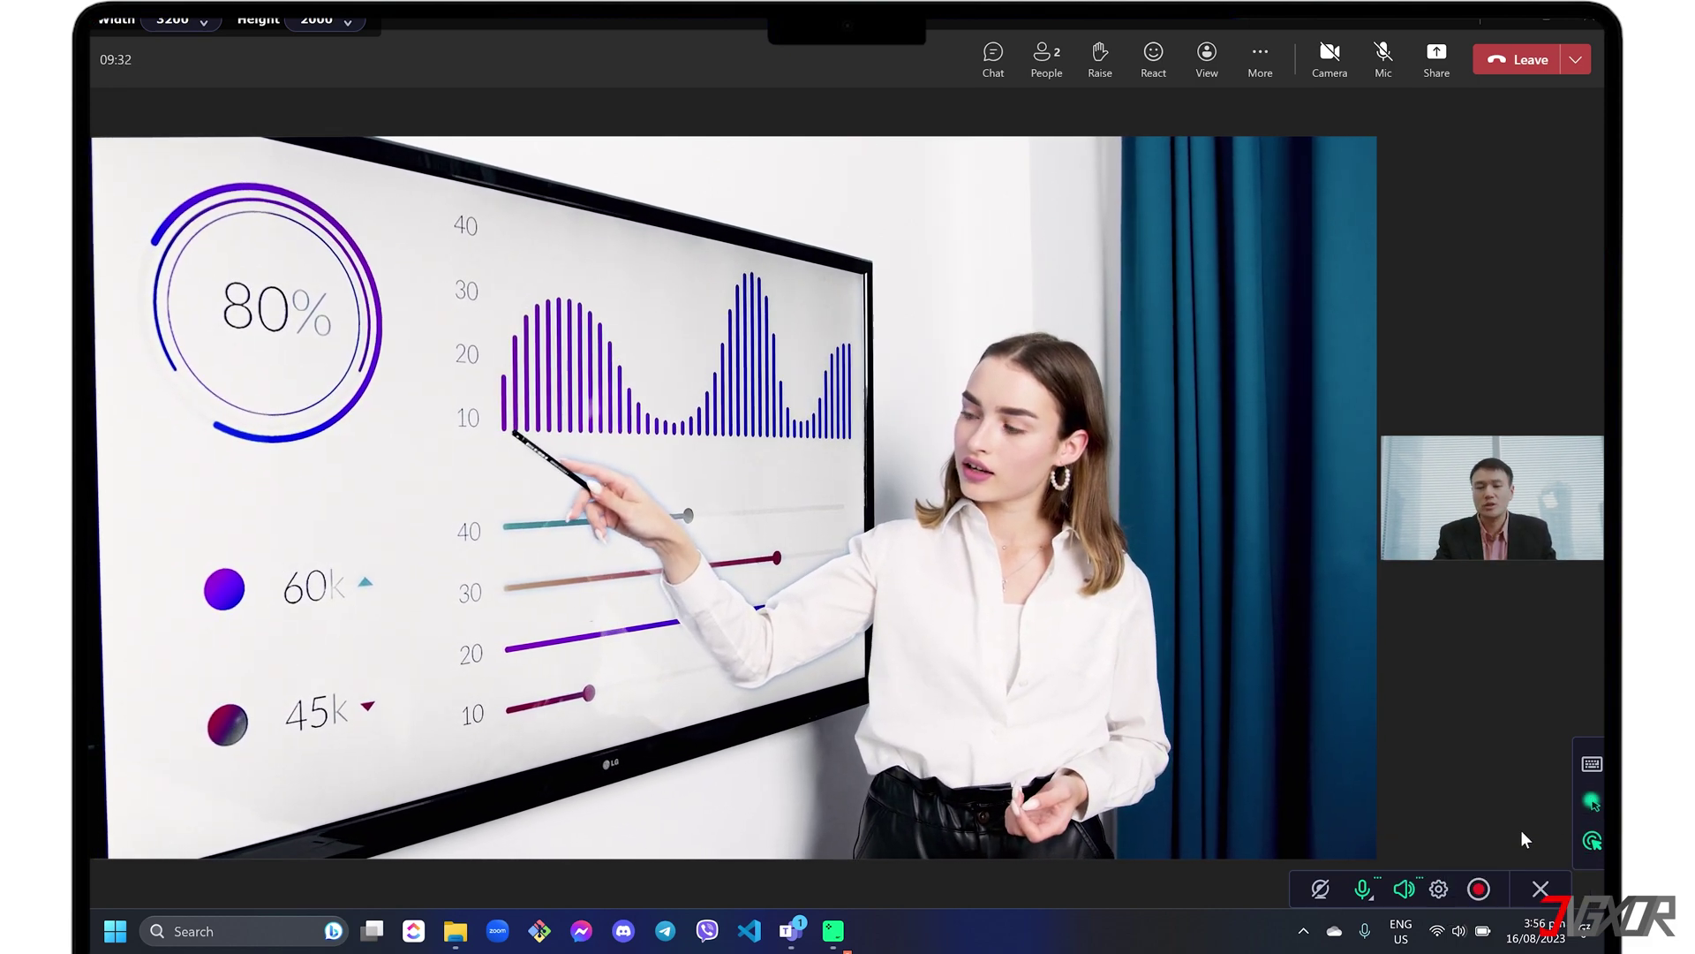
- Start recording the Teams meeting and open the drawing tools to choose the pencil
left_click(1479, 888)
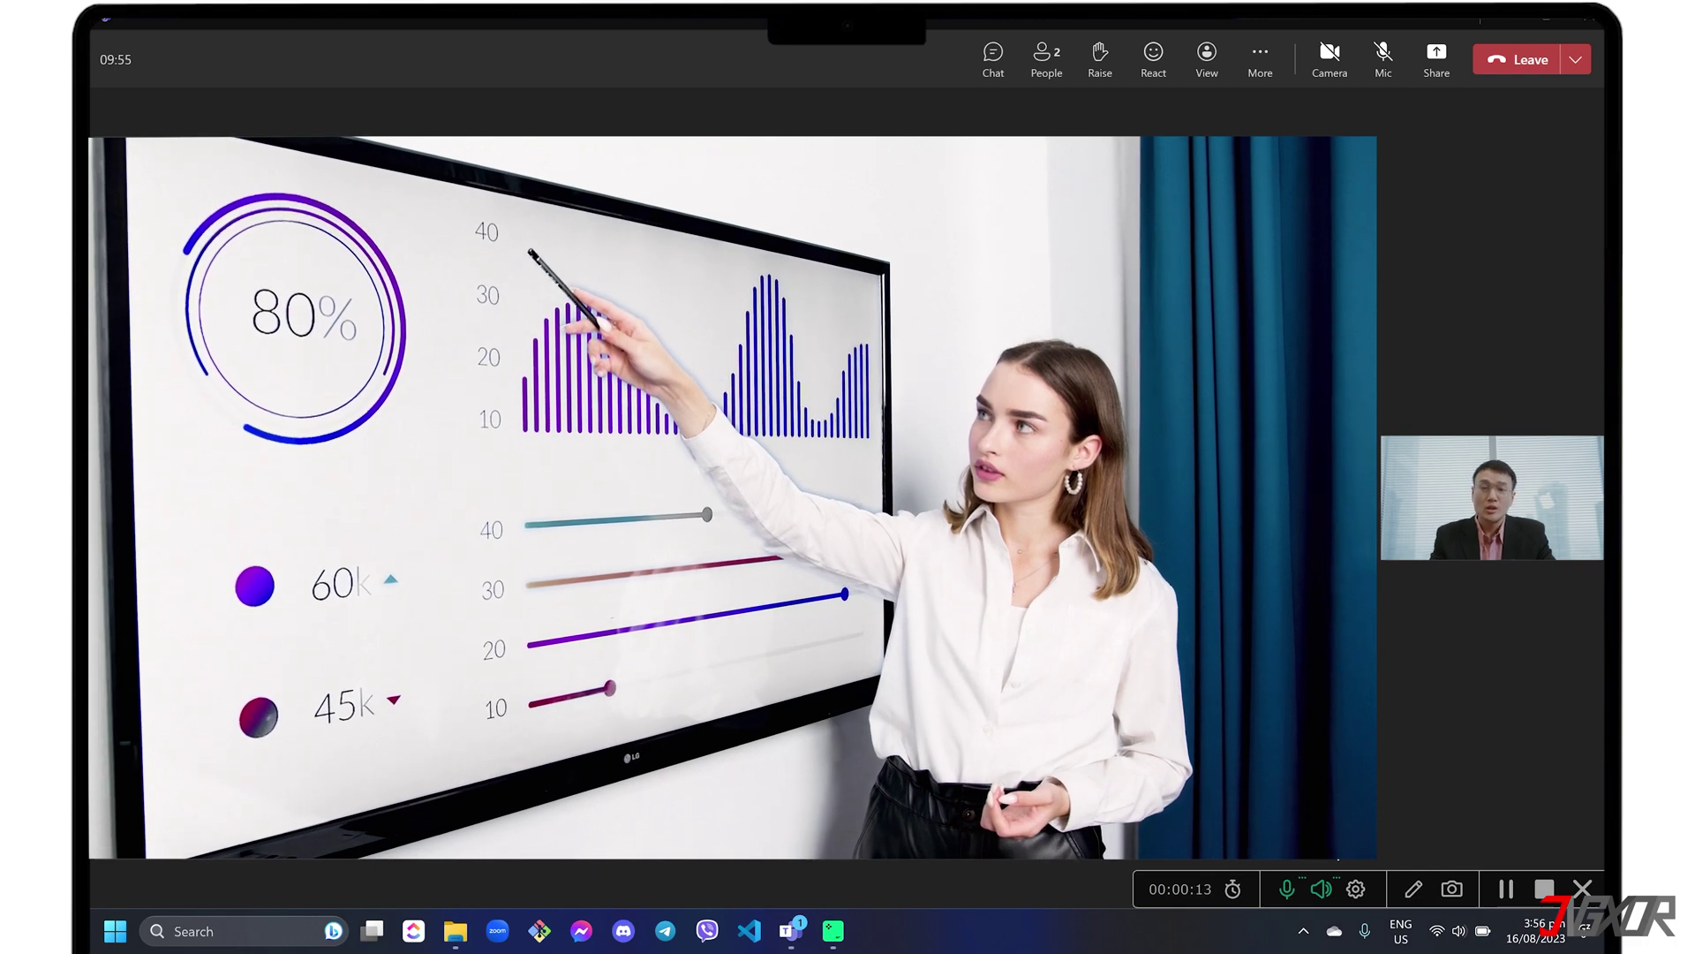
left_click(1413, 888)
left_click(1387, 812)
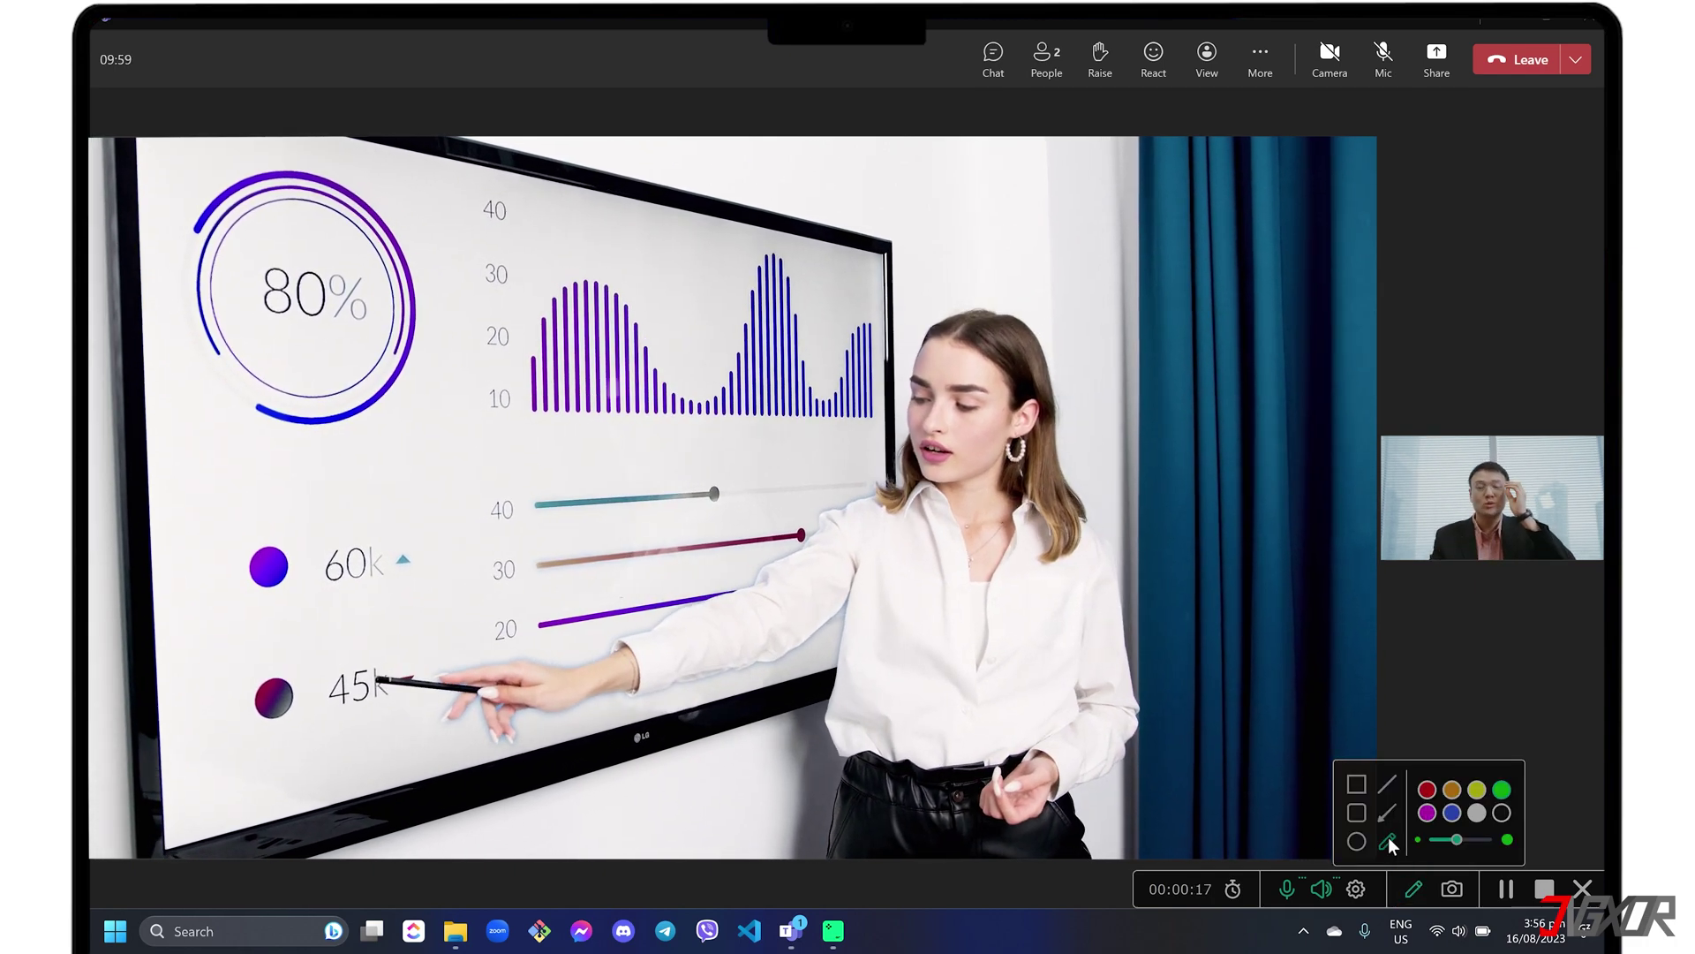
- Scribble a green freehand mark below the participant's video and draw a purple arrow pointing down towards that video
mouse_move(1379, 595)
left_mouse_down()
mouse_move(1380, 635)
mouse_move(1430, 676)
mouse_move(1468, 654)
mouse_move(1512, 658)
mouse_move(1554, 695)
left_mouse_up()
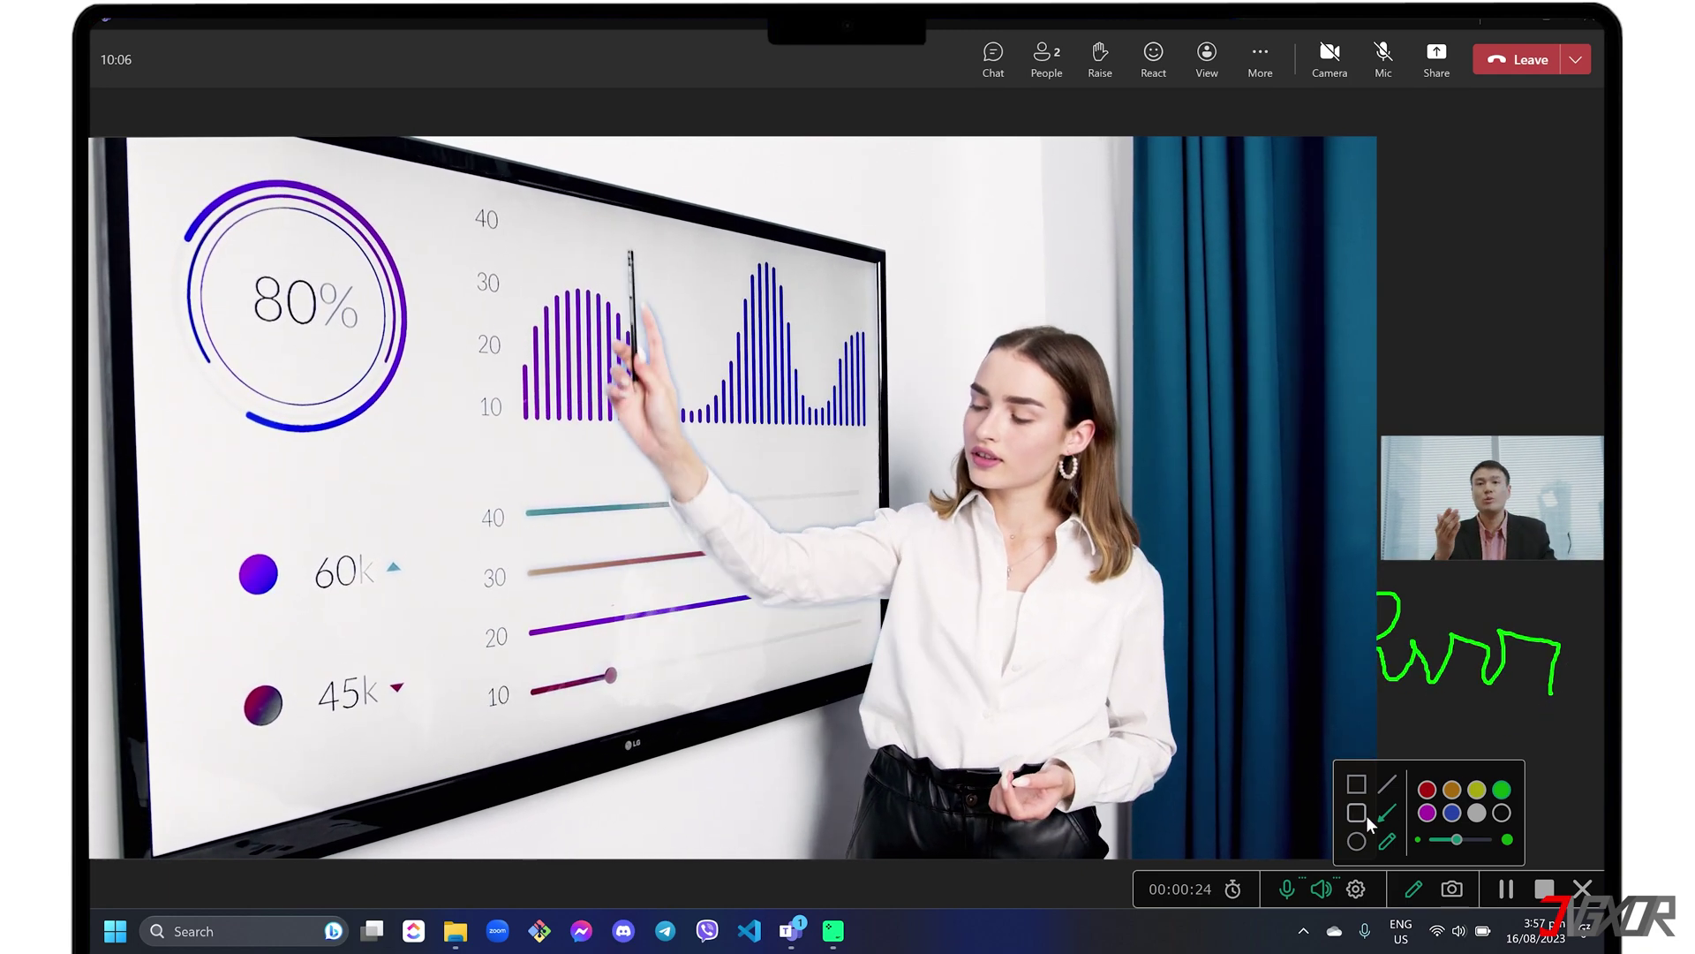
left_click(1427, 812)
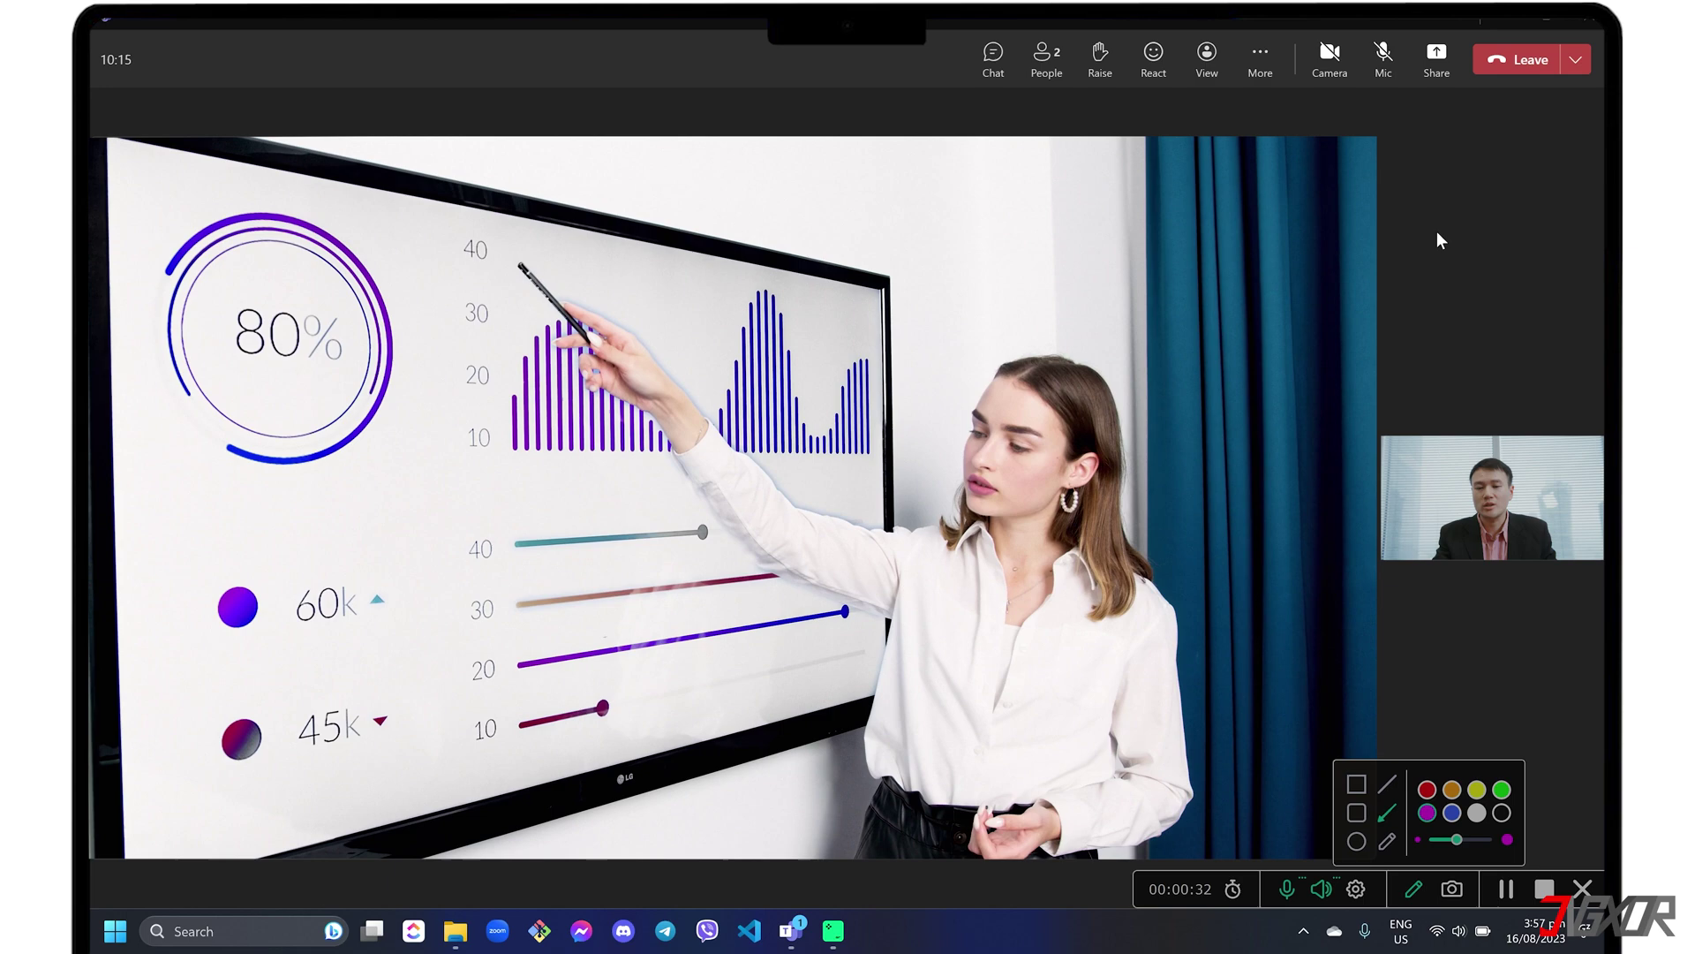
left_click_drag(1439, 235, 1467, 369)
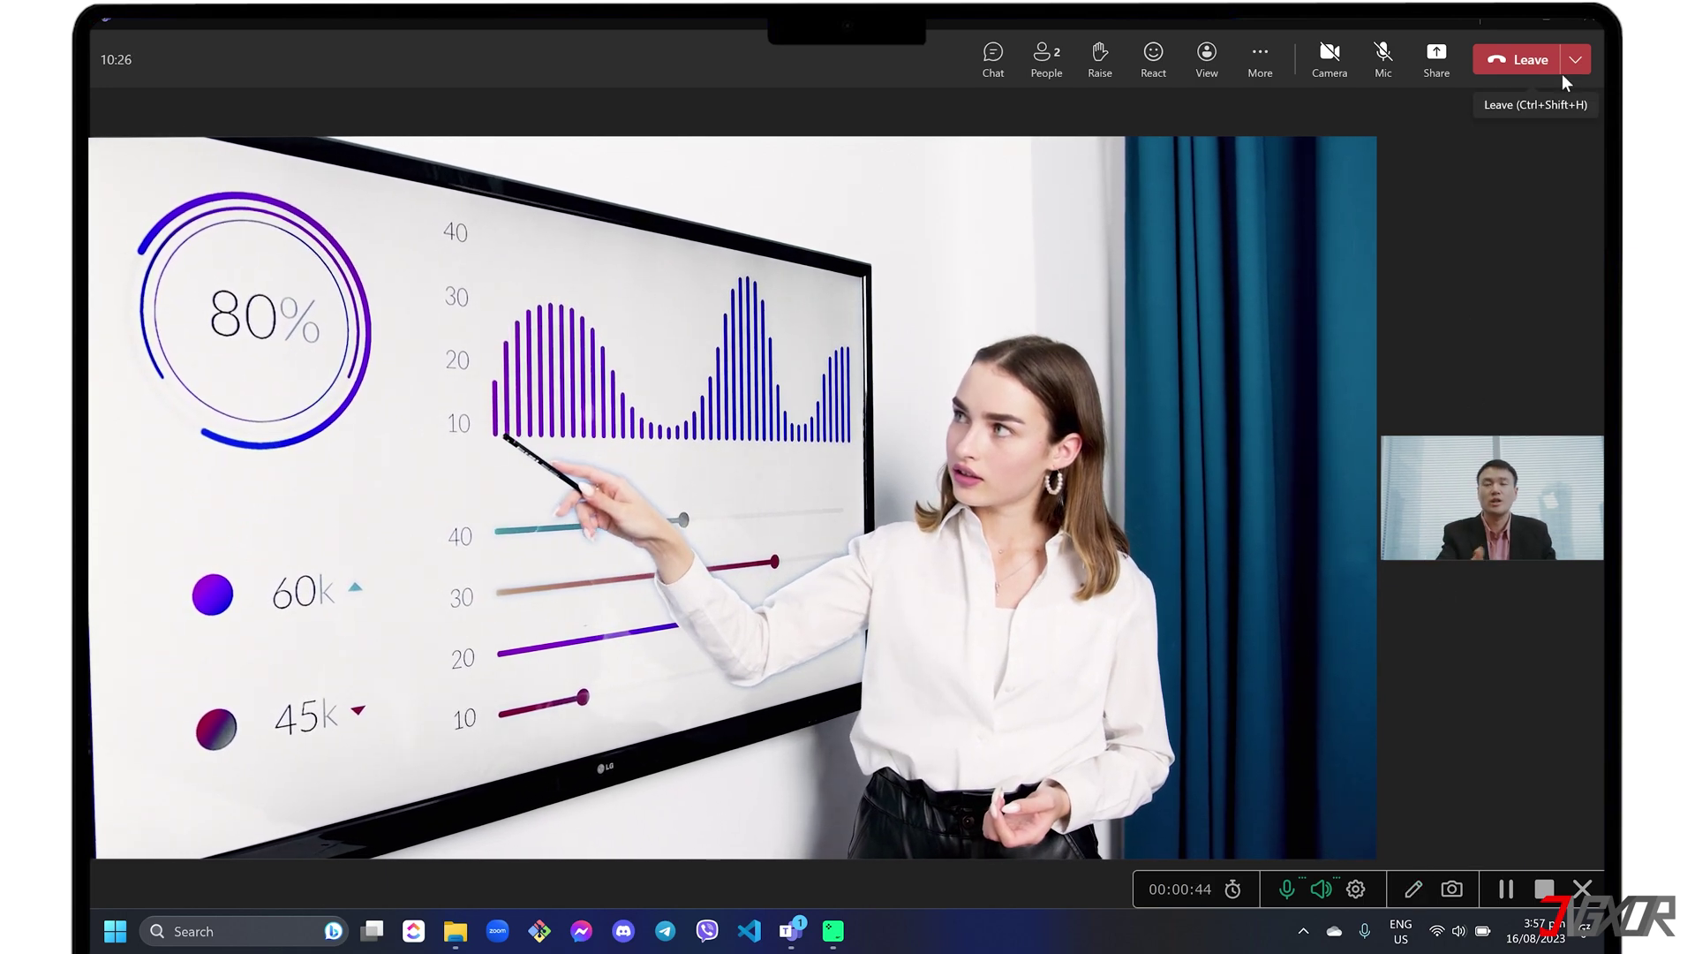
- Leave the Teams meeting and stop the screen recording through the recorder's background app options
left_click(1568, 60)
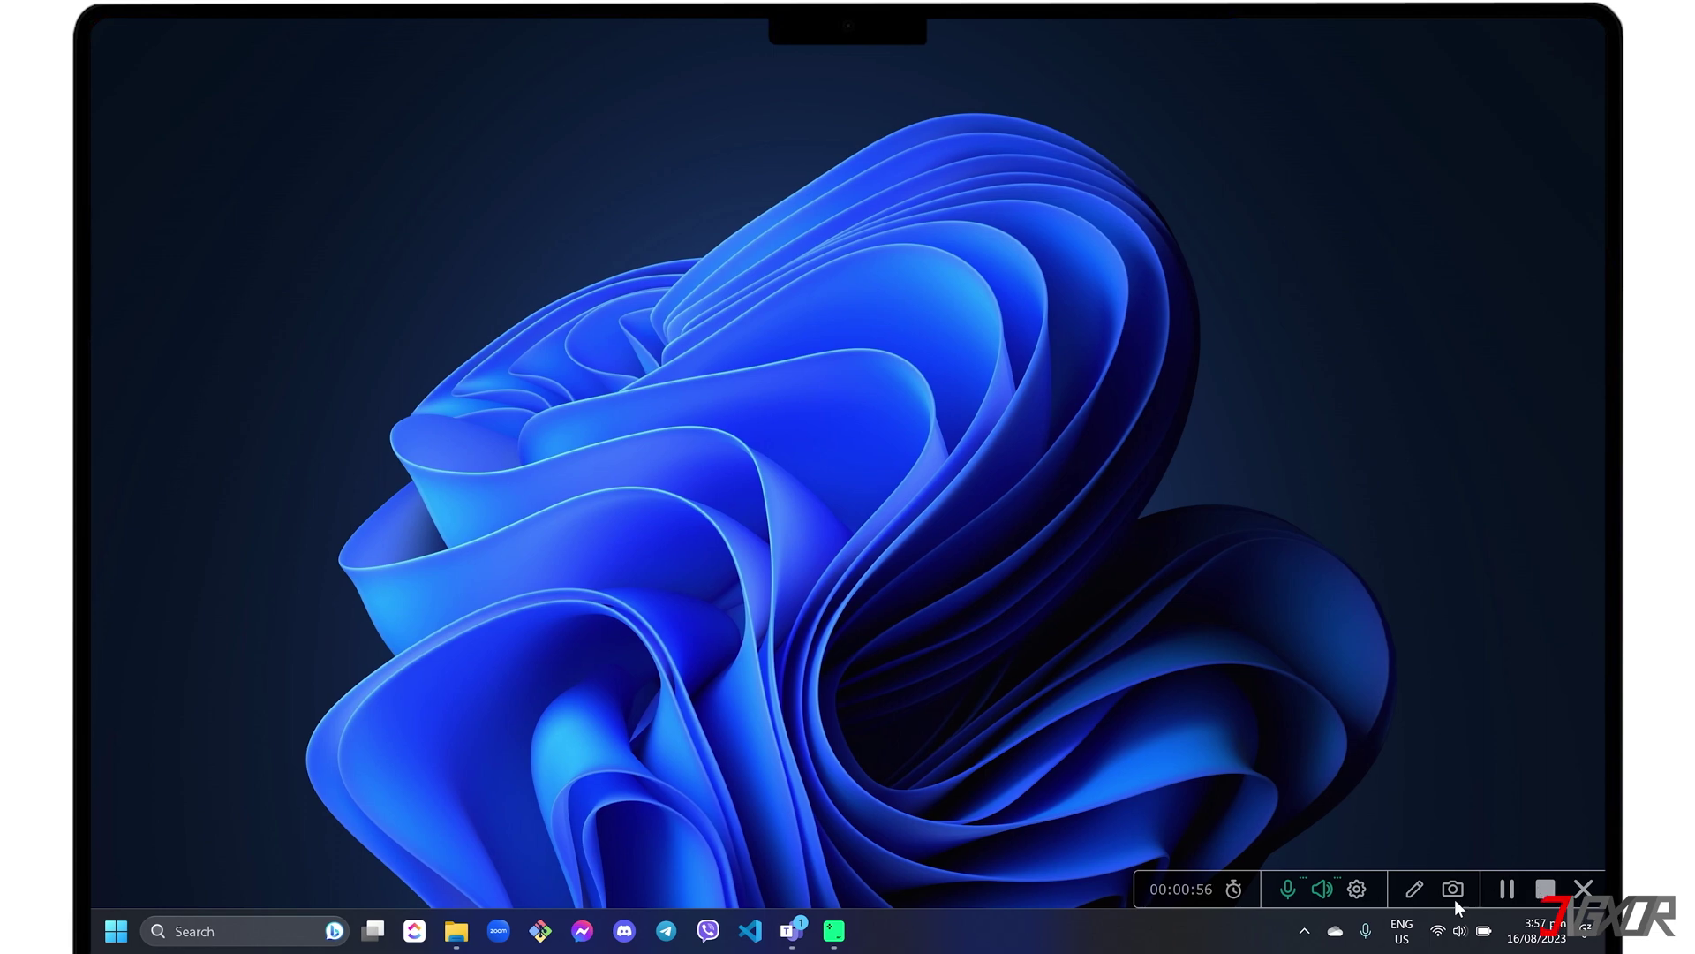
left_click(1303, 931)
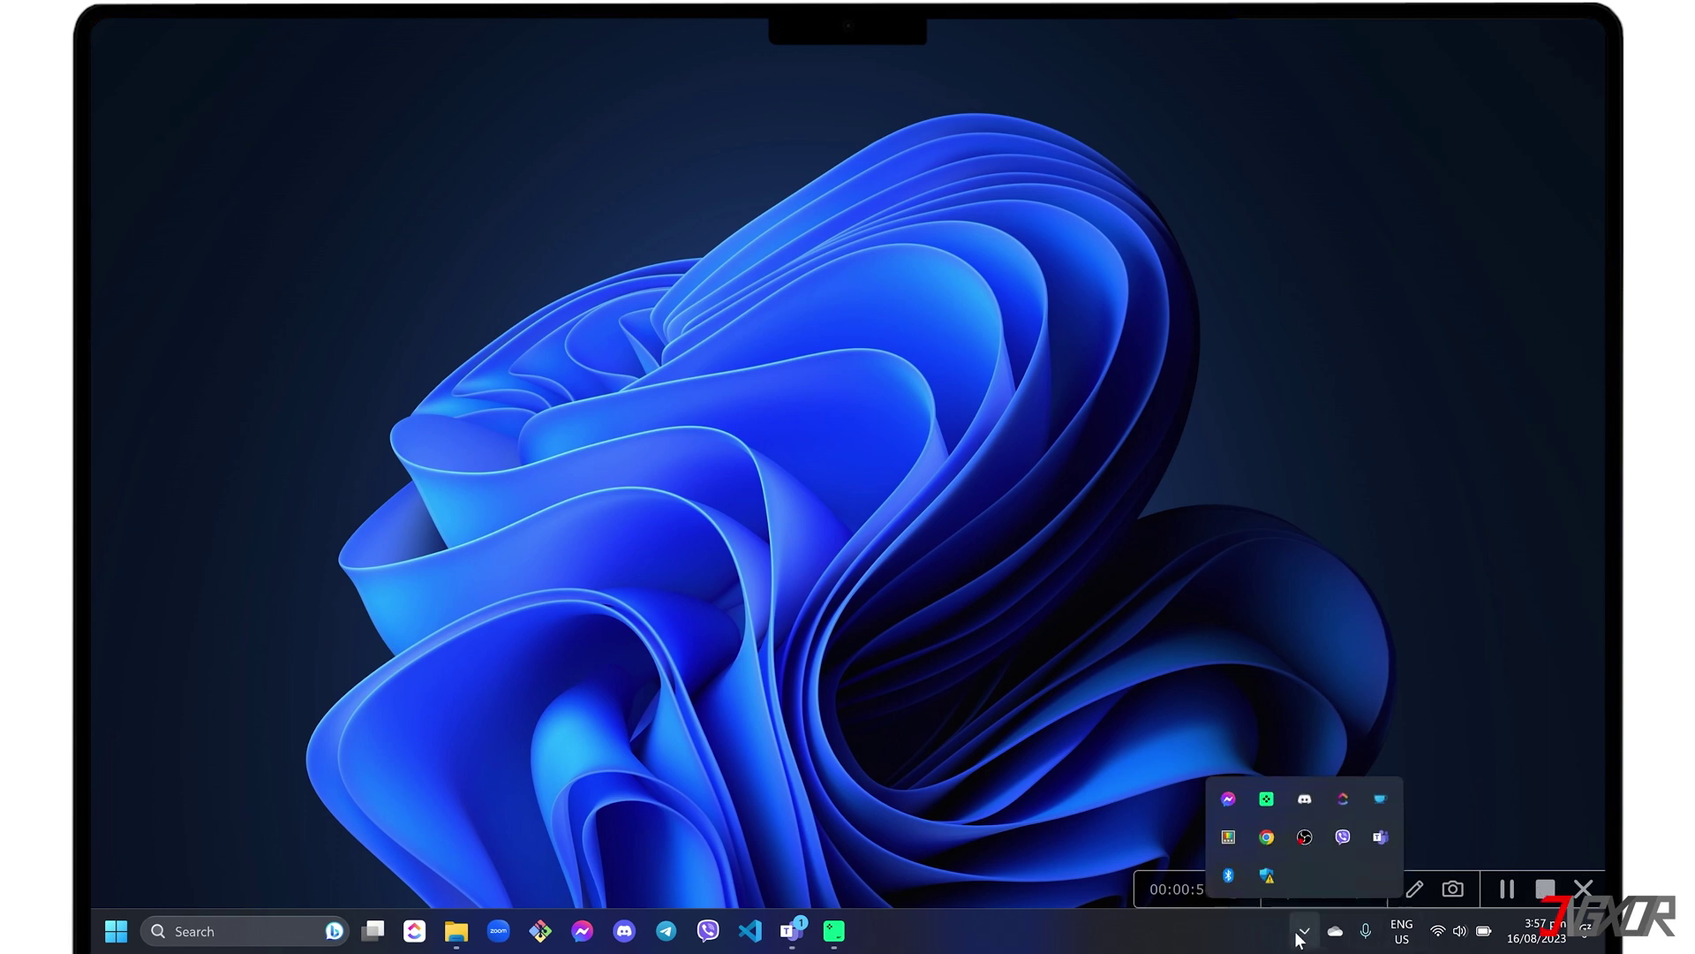
right_click(1264, 799)
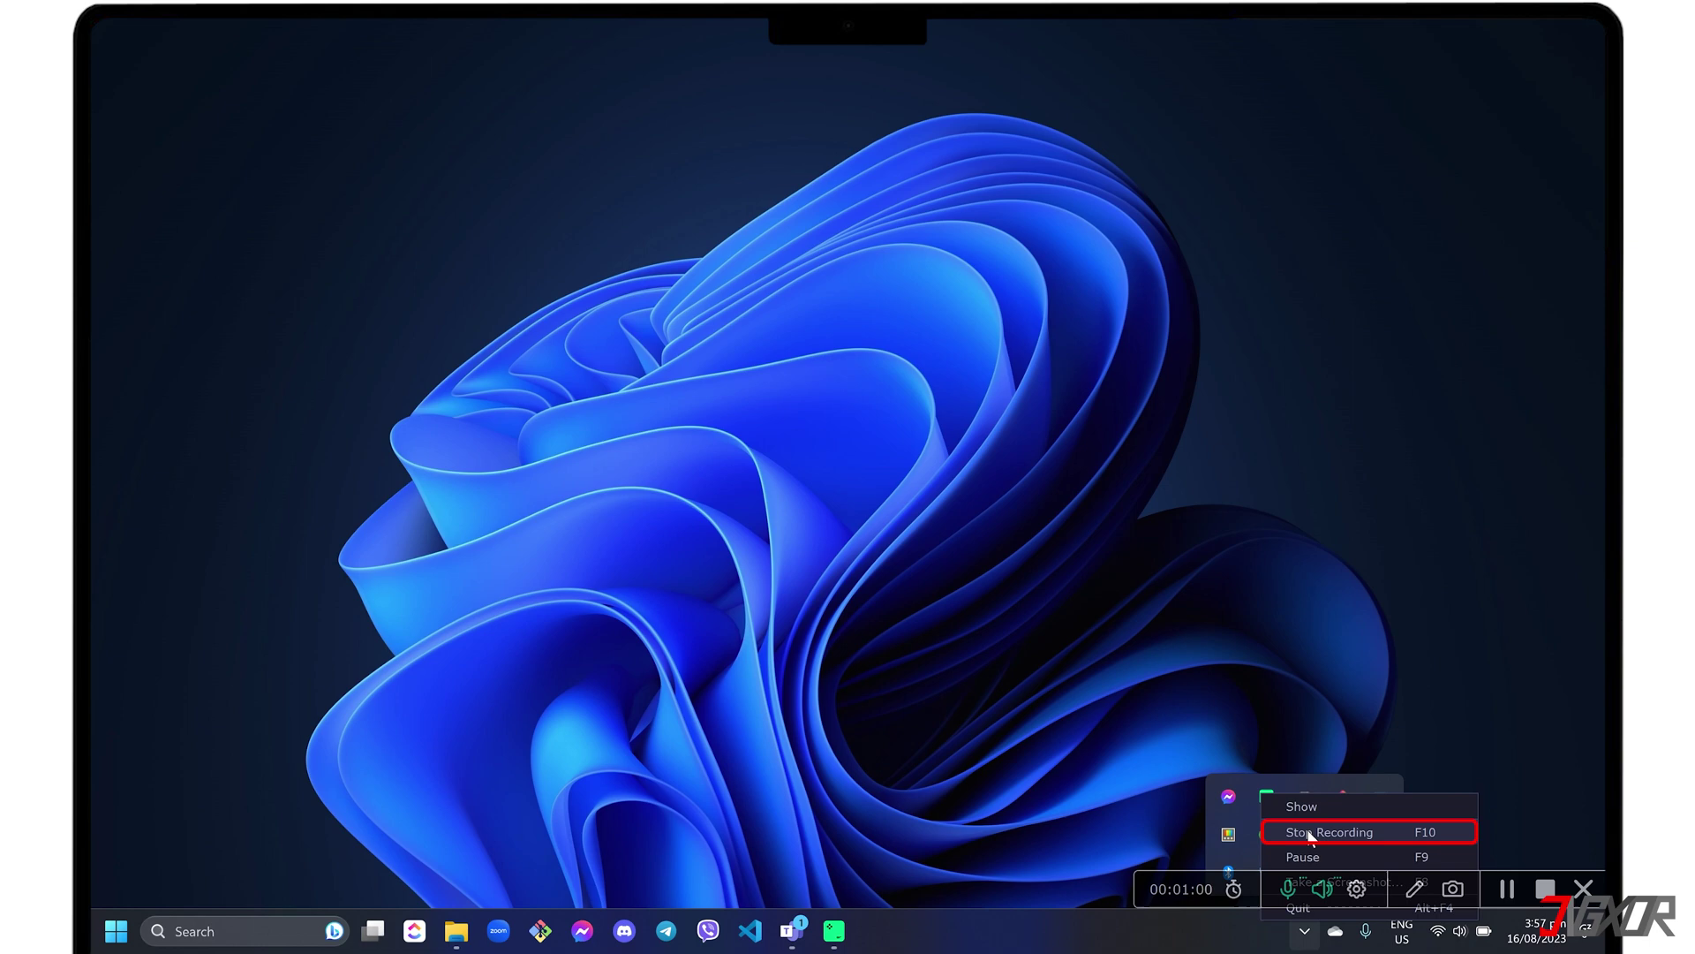
left_click(1348, 832)
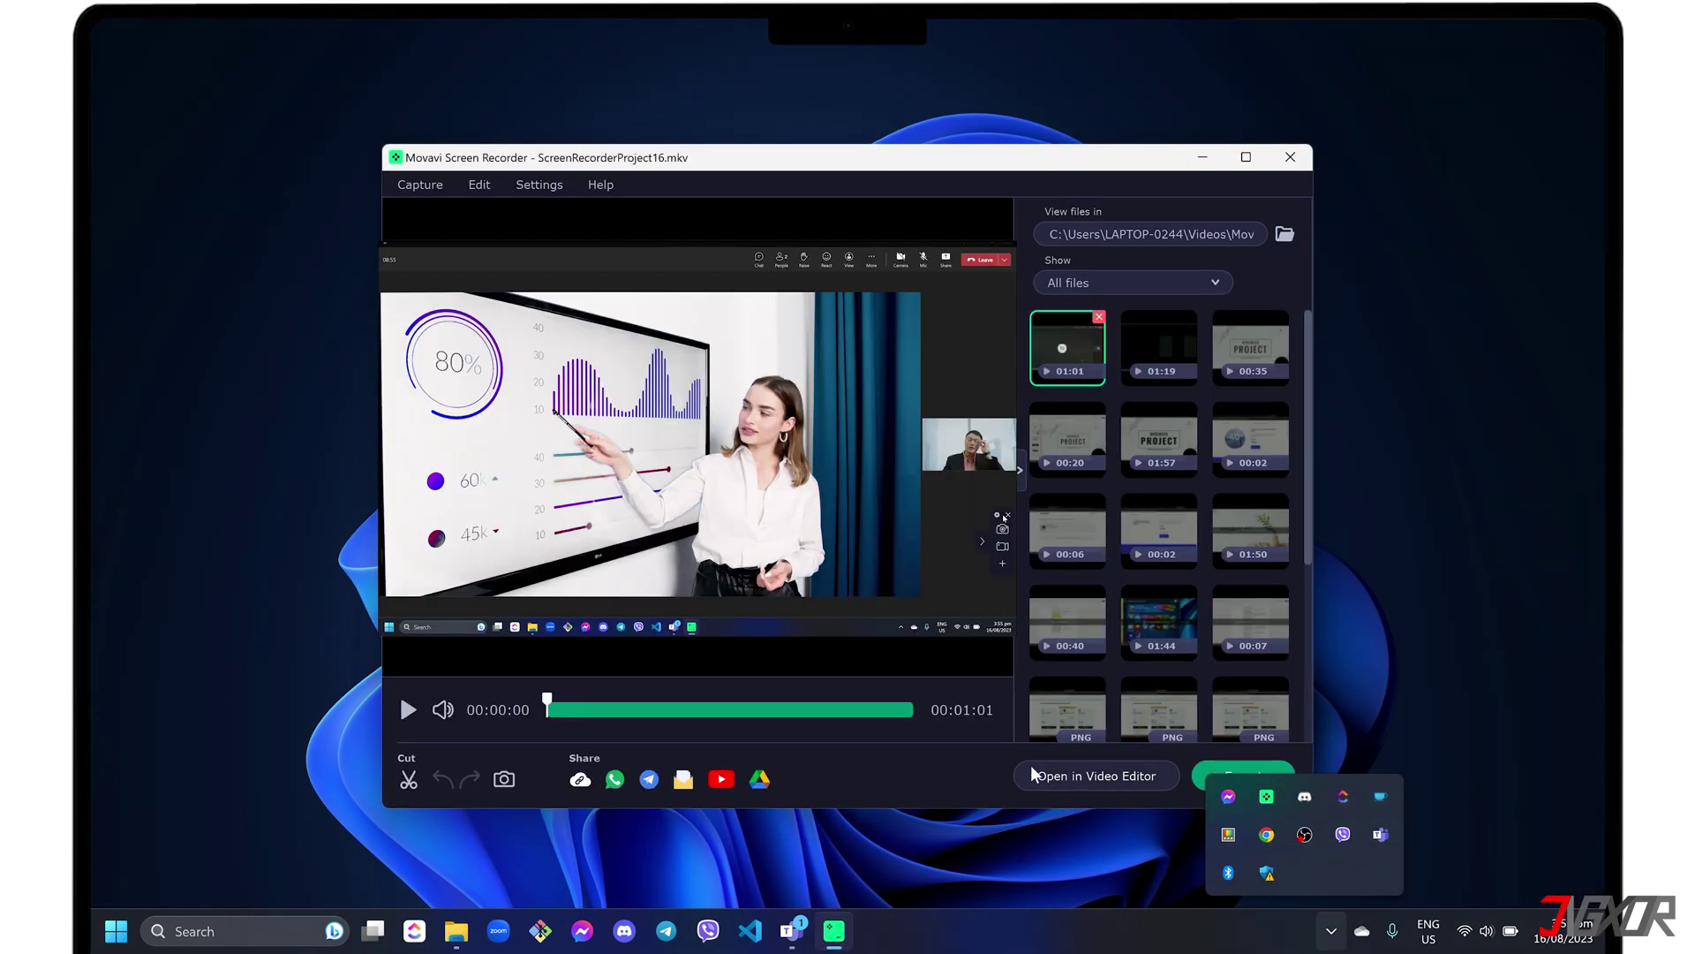
left_click(861, 766)
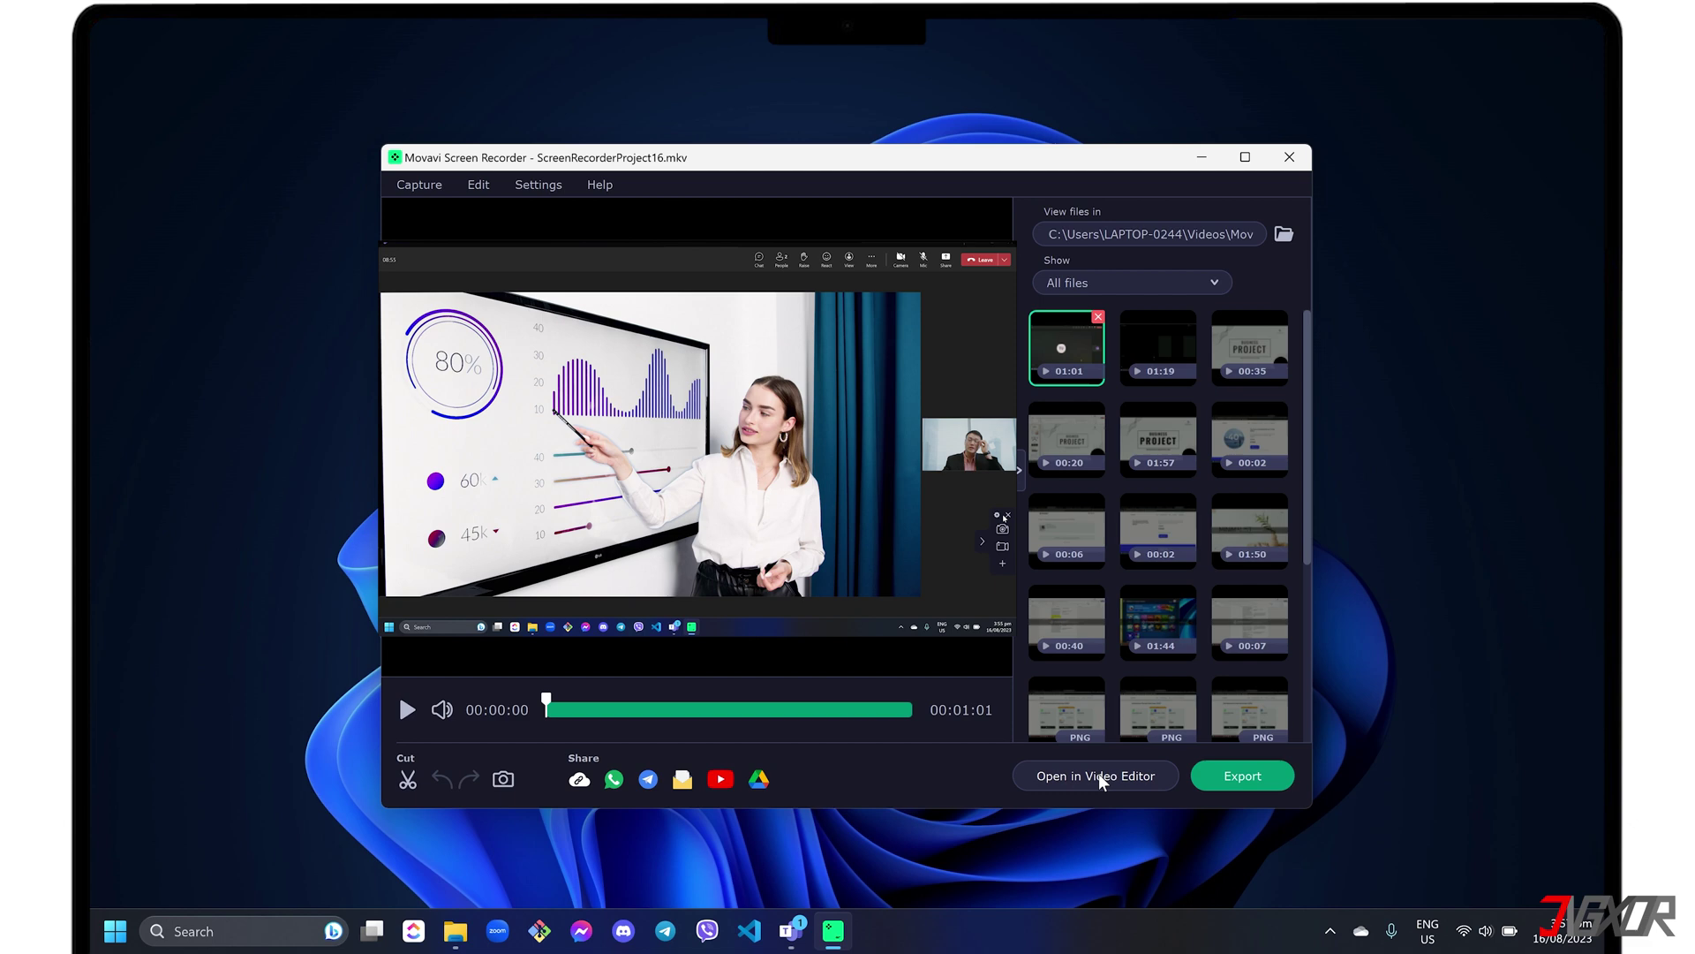
- Export the recording as TeamsMeeting_1 in the MP4 (H.264, AAC, Same as input) format and show the saved file in its folder
left_click(1235, 777)
double_click(882, 314)
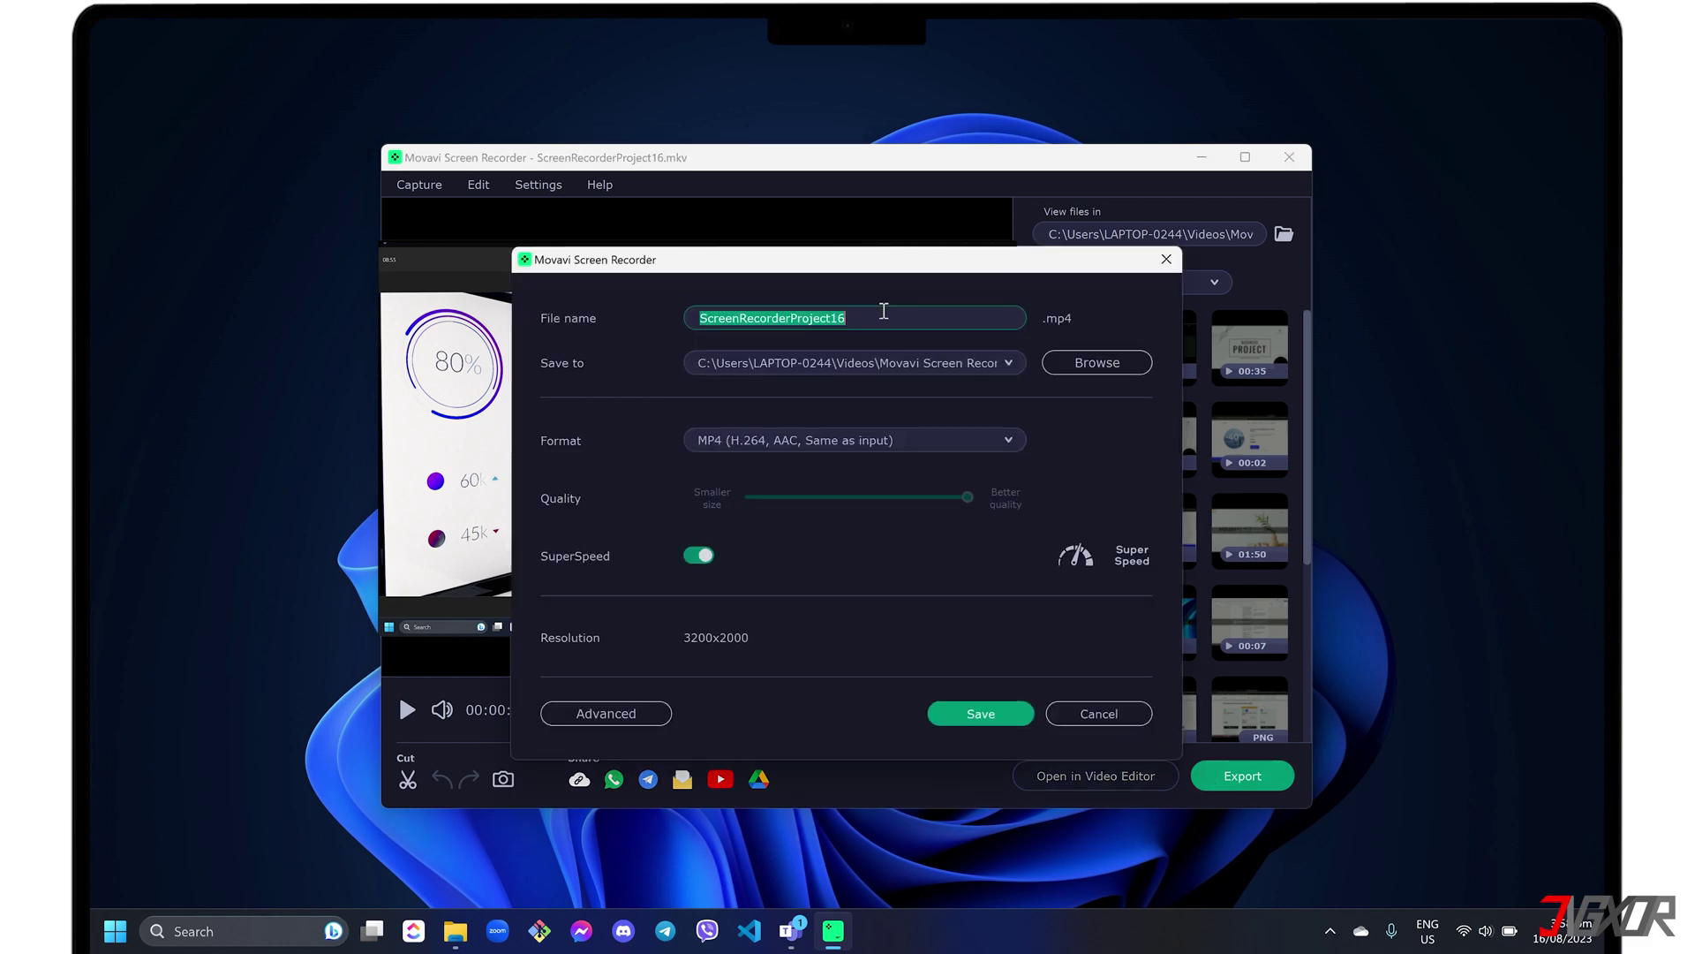
type("TeamsMeeting_1")
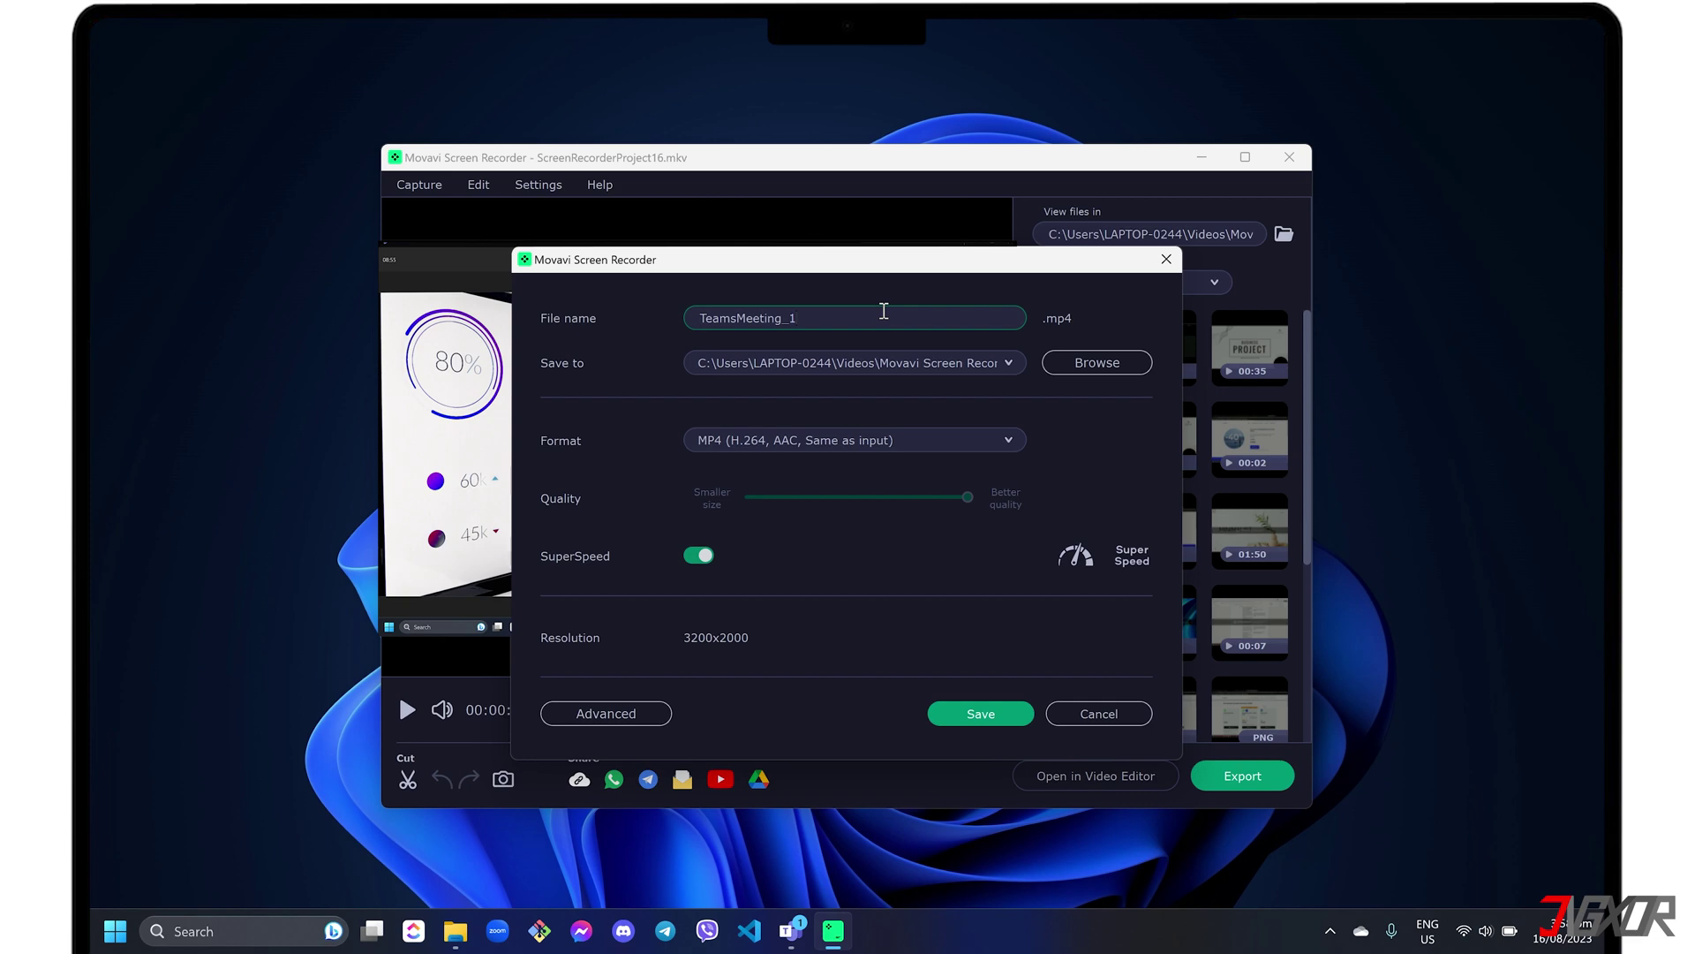
left_click(778, 436)
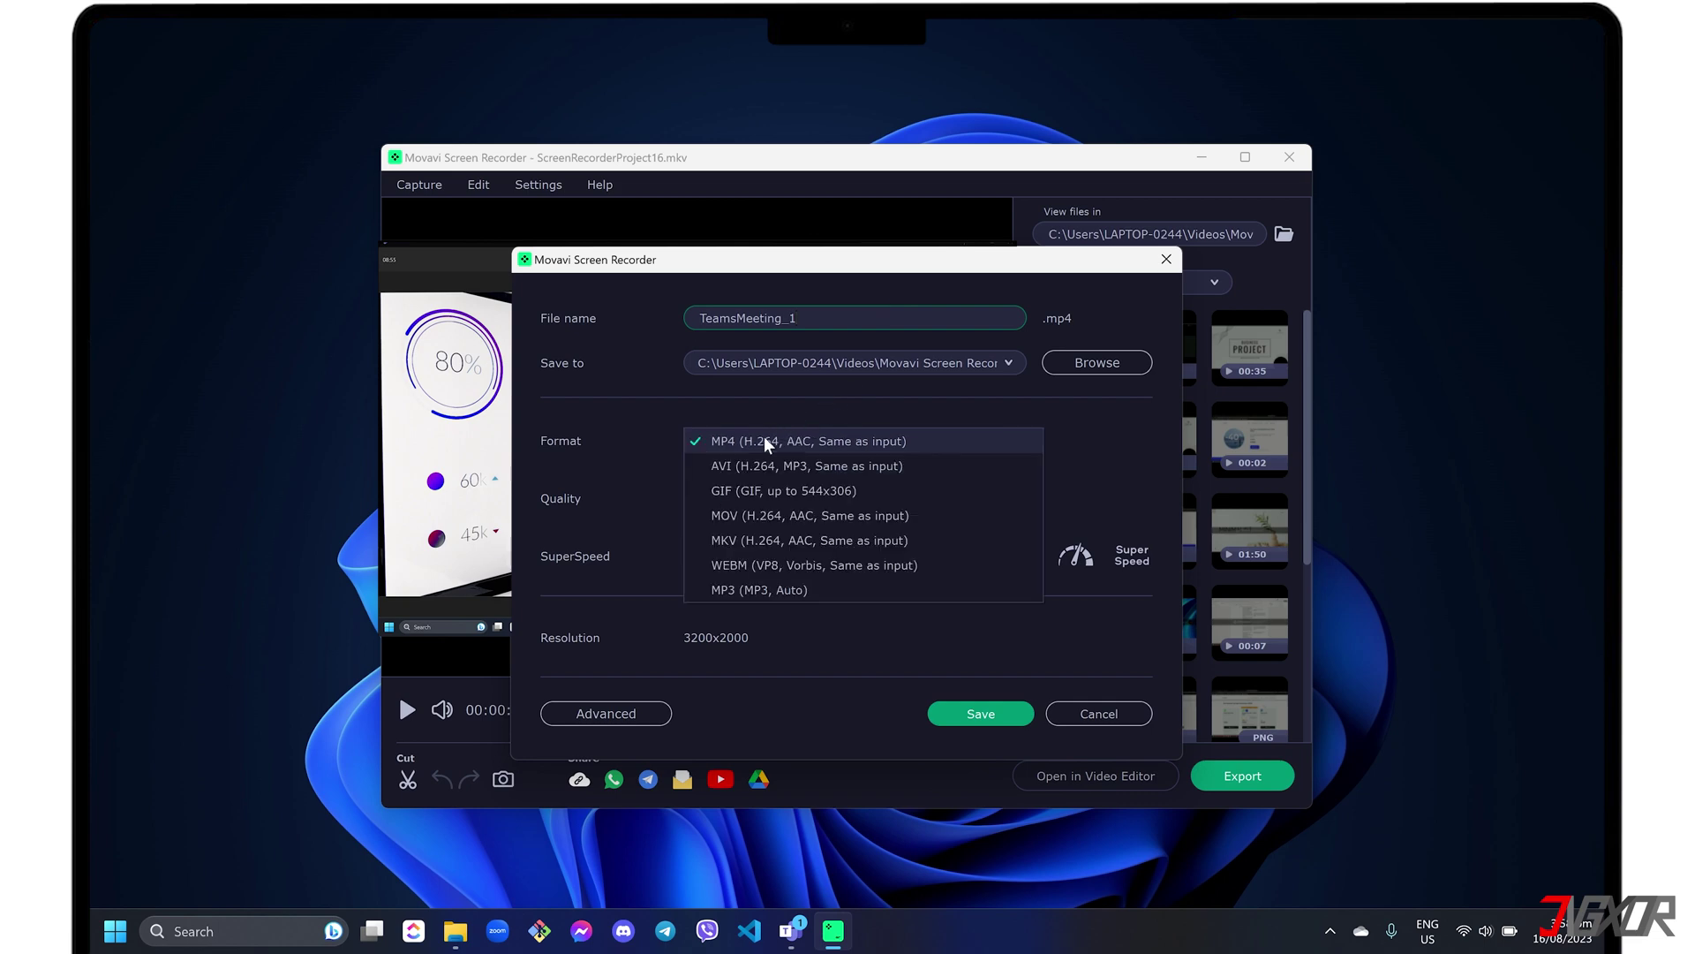
left_click(775, 440)
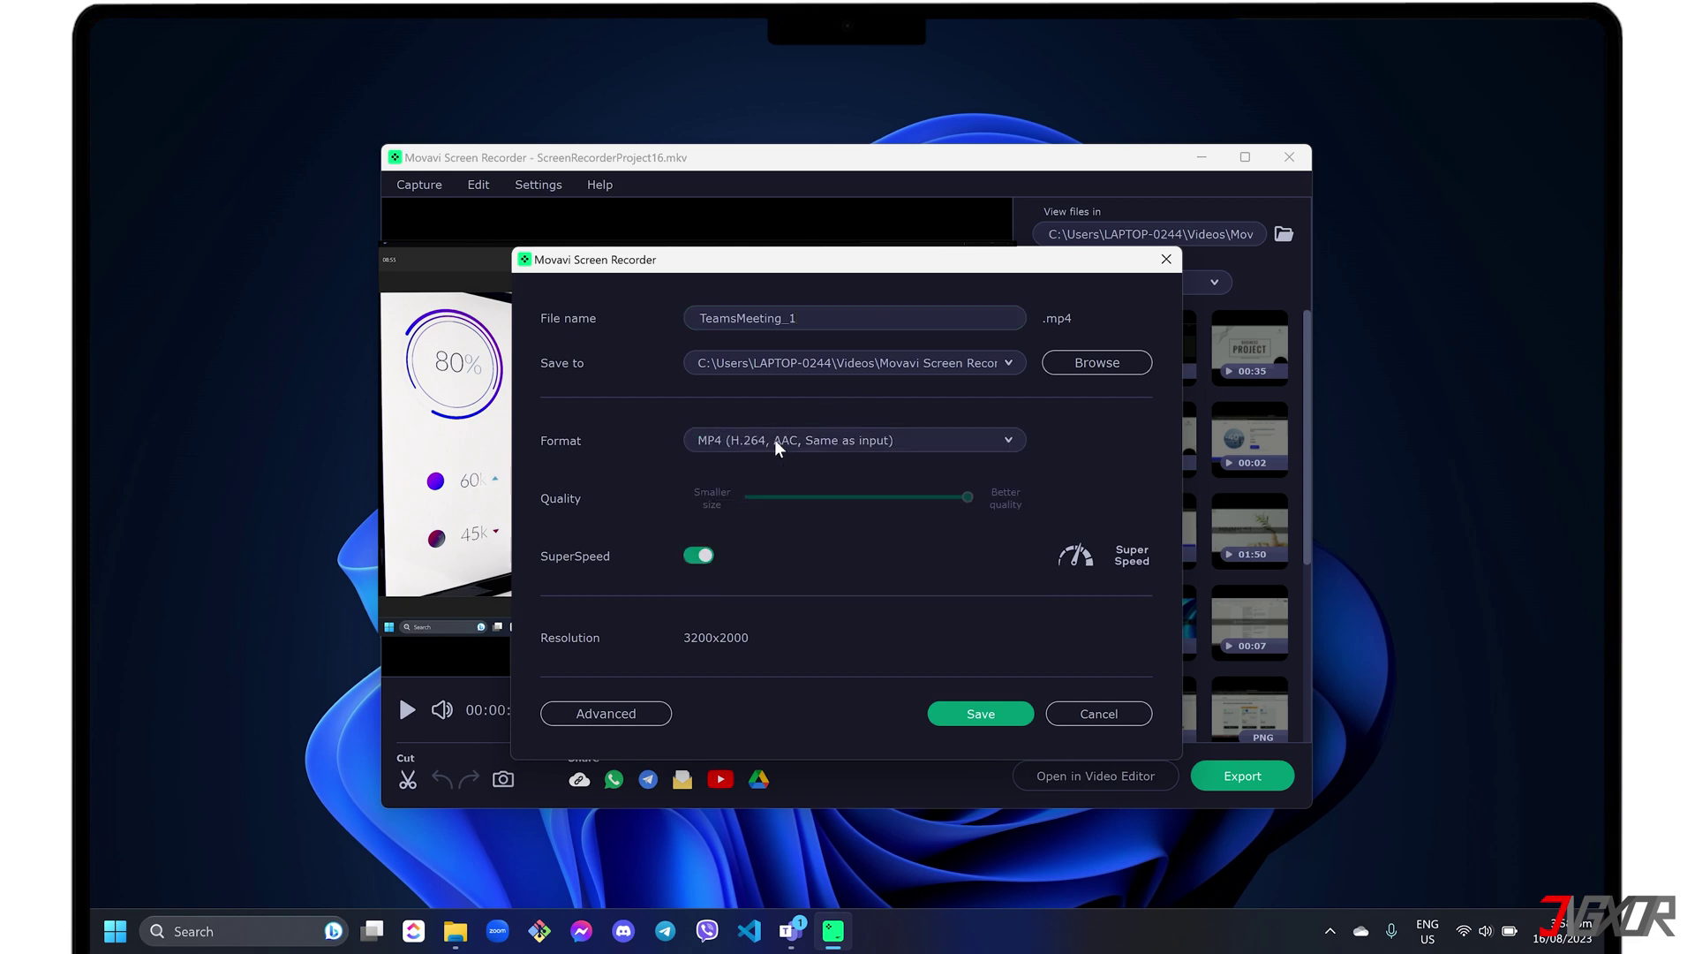
left_click(980, 714)
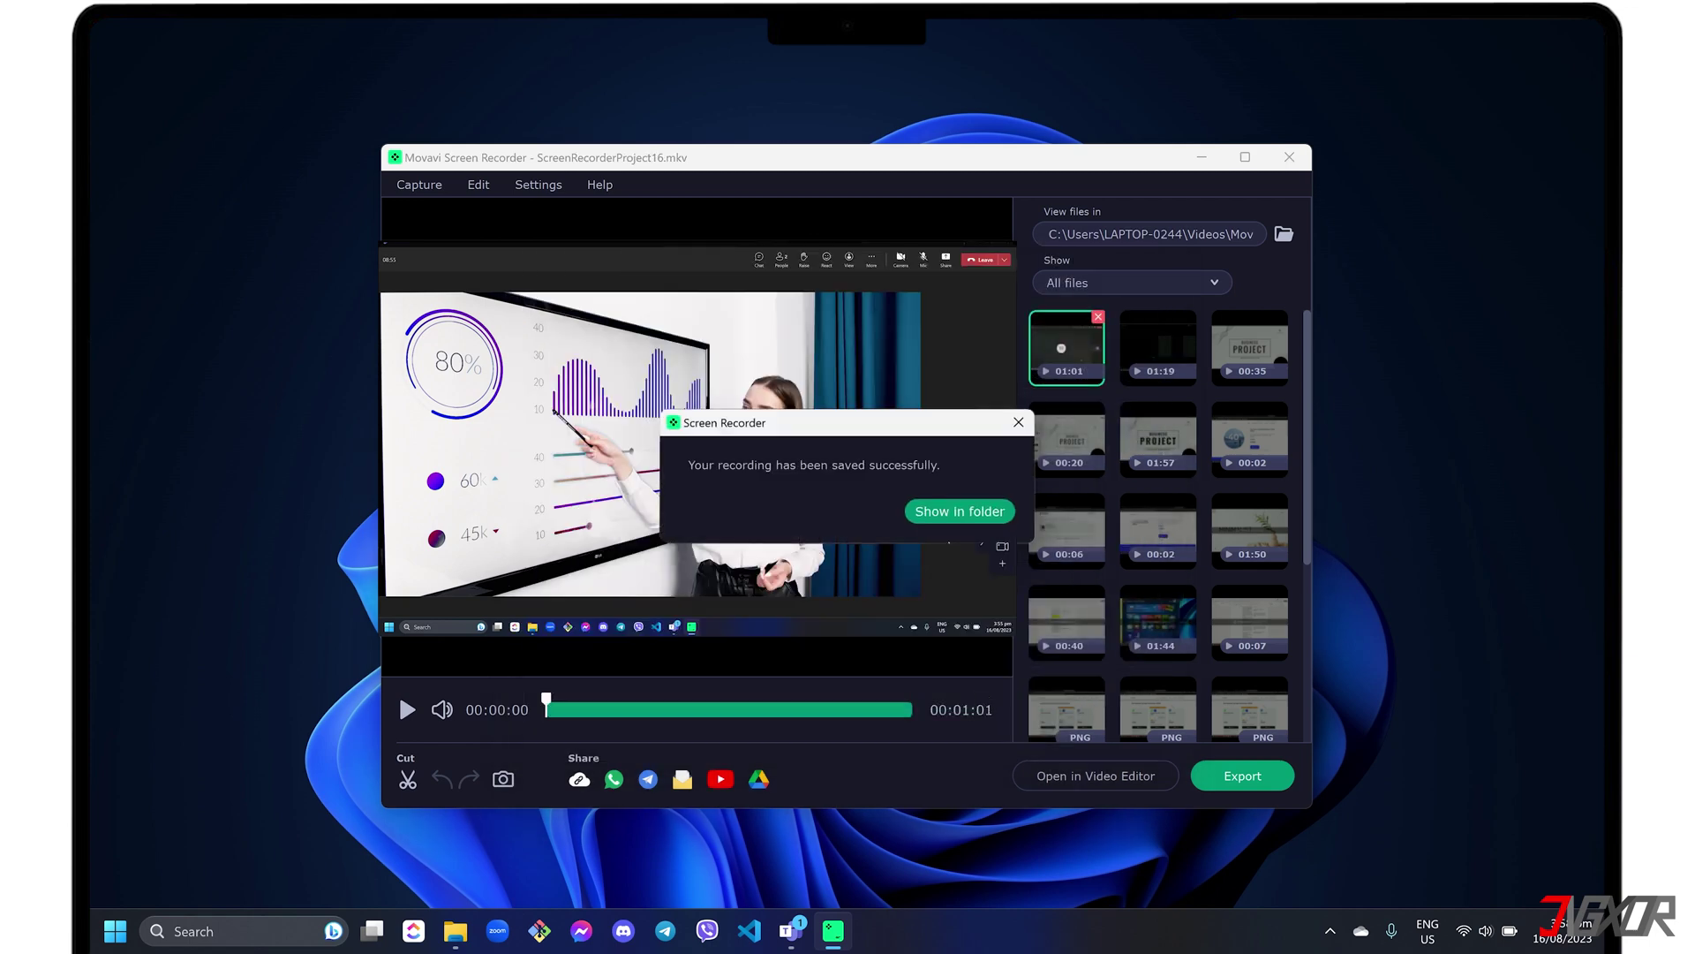
left_click(955, 514)
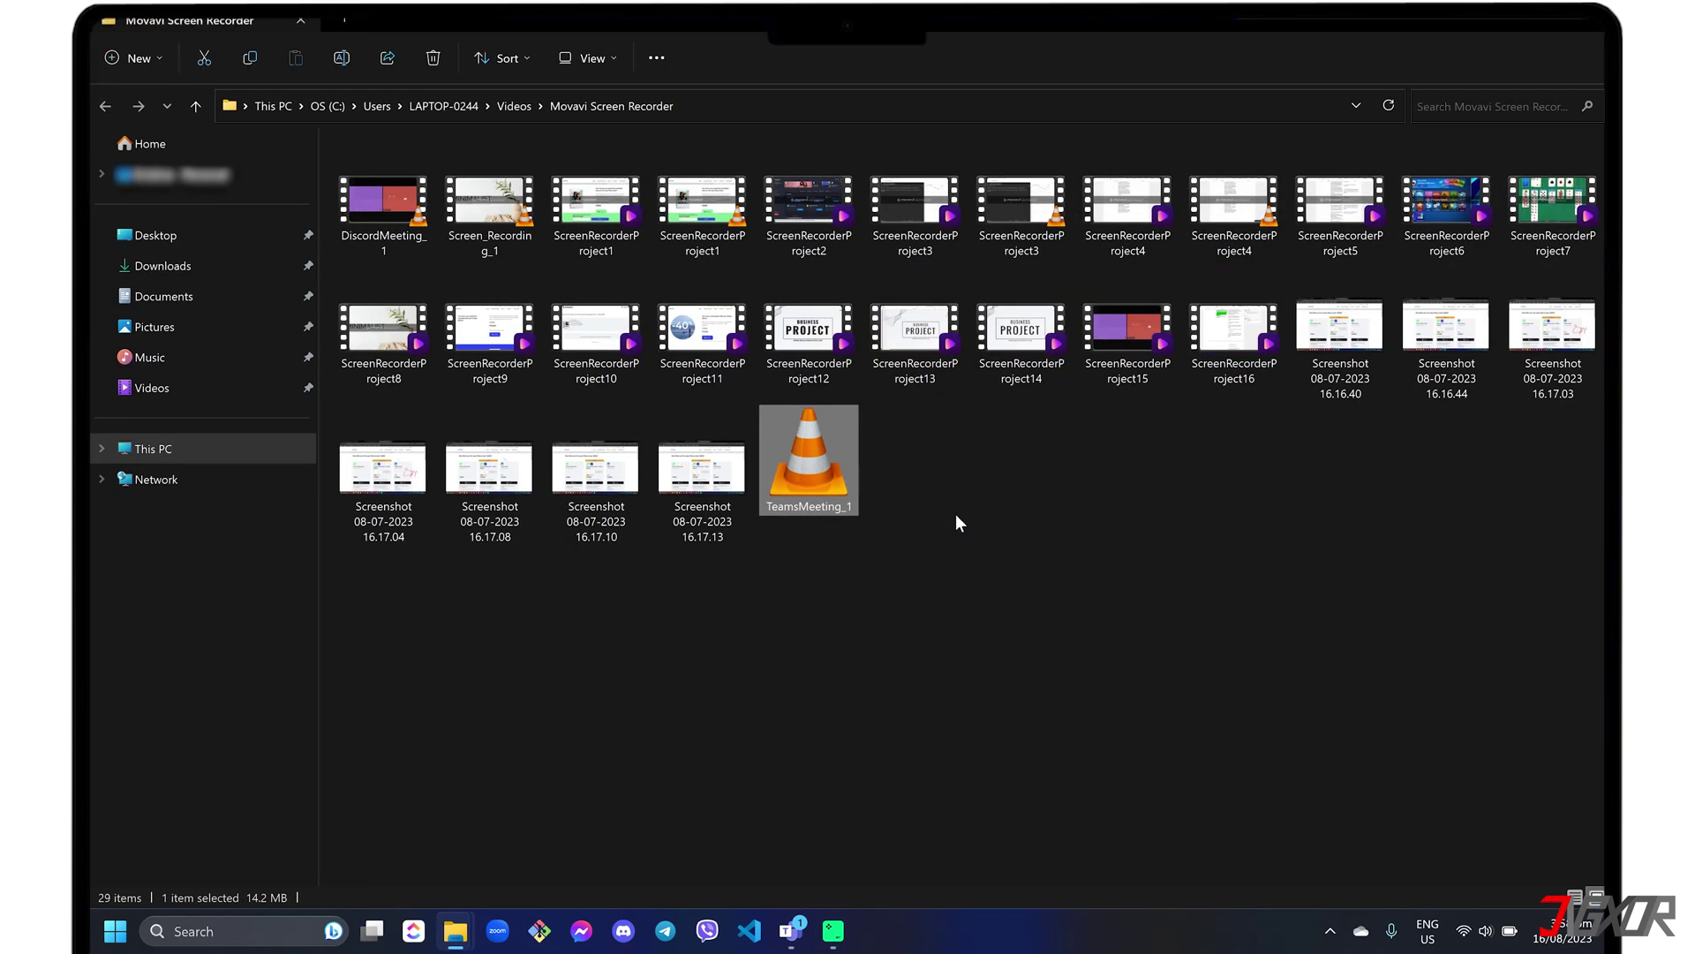